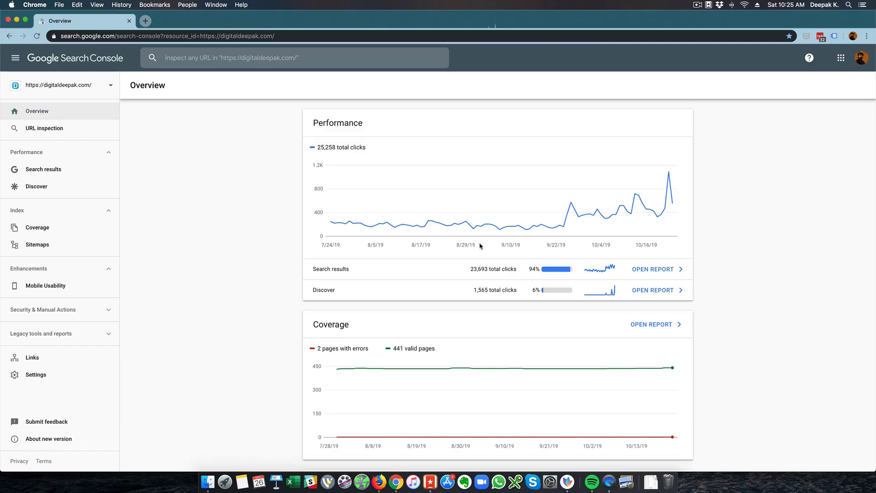
# Open the Search results performance report for digitaldeepak.com and view its list of queries.
pyautogui.scroll(-3, 511, 243)
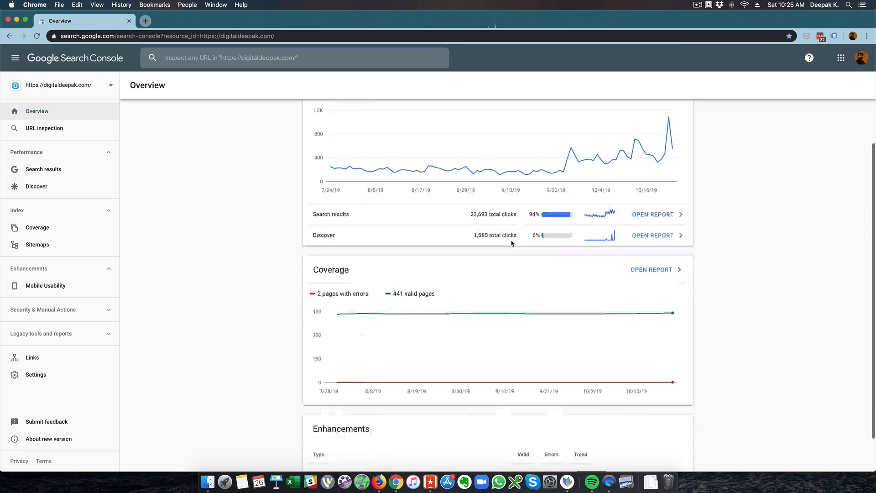
pyautogui.scroll(3, 512, 243)
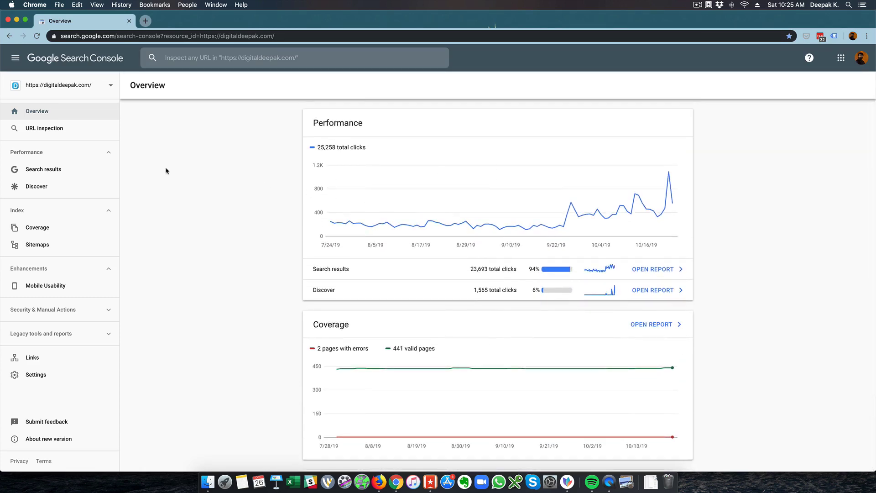
pyautogui.click(79, 176)
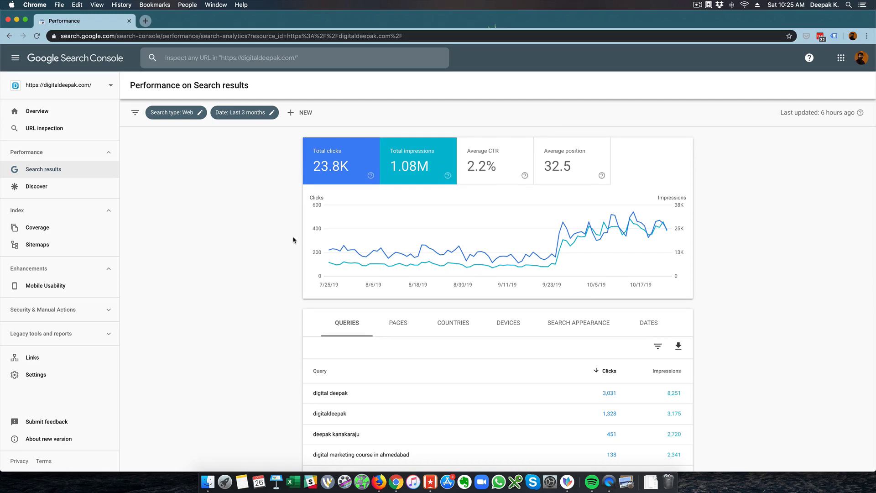
pyautogui.scroll(-3, 293, 240)
pyautogui.scroll(-3, 293, 240)
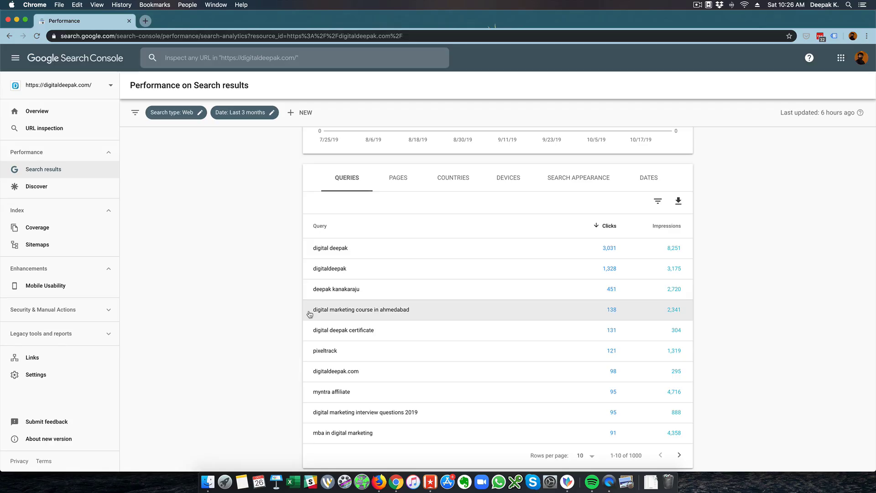
# Search Google for the listed query "digital marketing course in ahmedabad".
pyautogui.moveTo(311, 314); pyautogui.dragTo(407, 314)
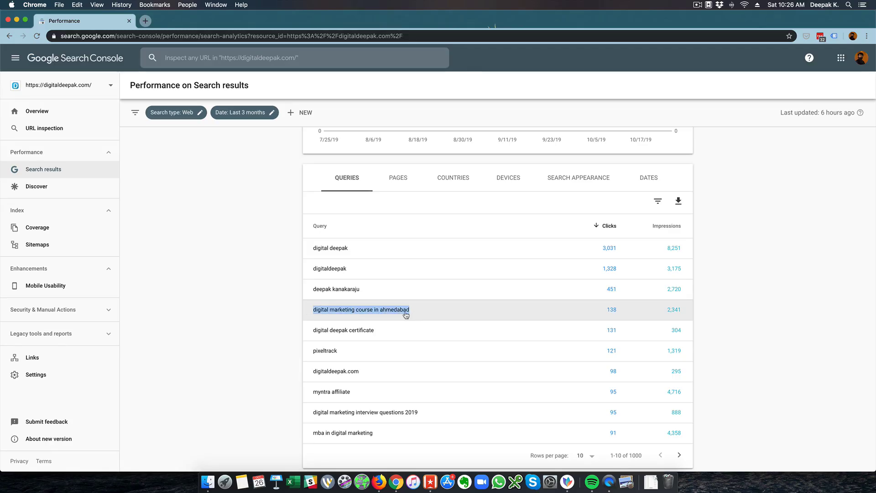
pyautogui.rightClick(407, 314)
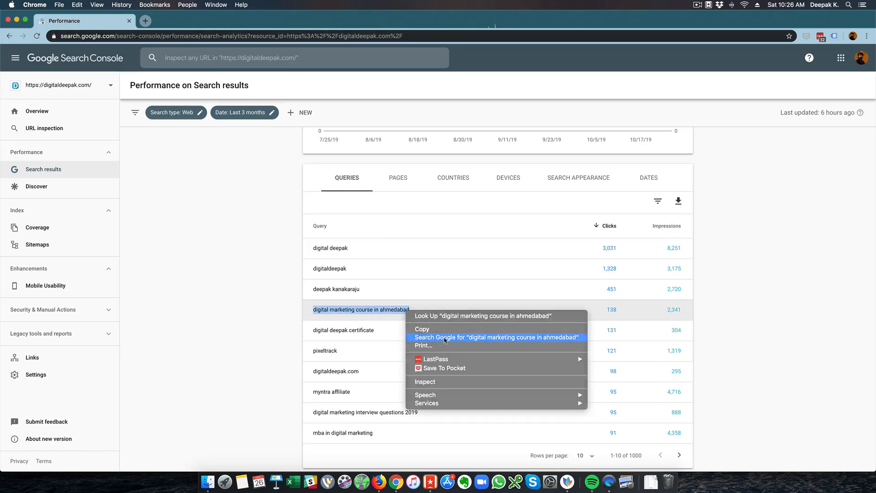
pyautogui.click(419, 338)
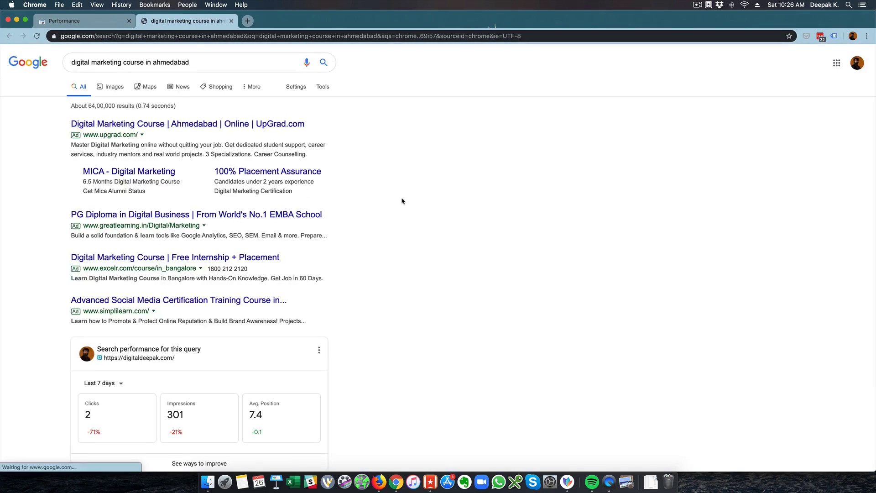
# Find the digitaldeepak.com article among the results and open "Top 4 Digital Marketing Courses in Ahmedabad".
pyautogui.scroll(-5, 403, 200)
pyautogui.scroll(-7, 403, 201)
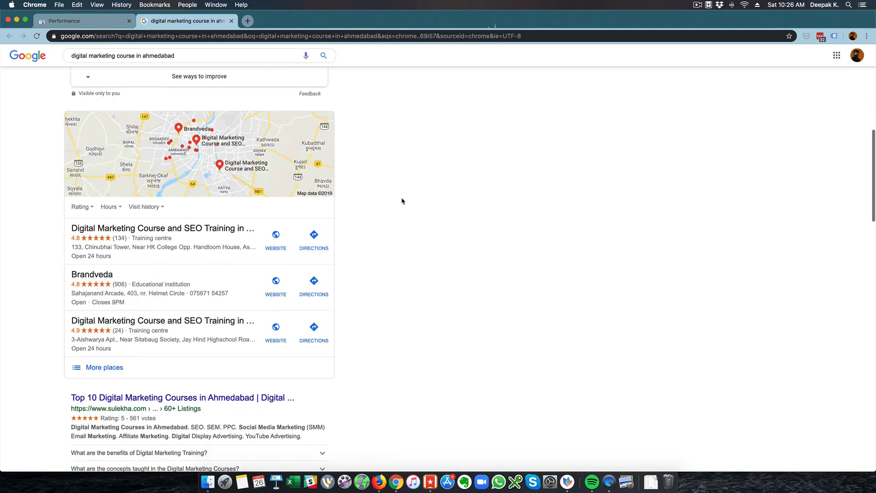
pyautogui.scroll(-4, 403, 200)
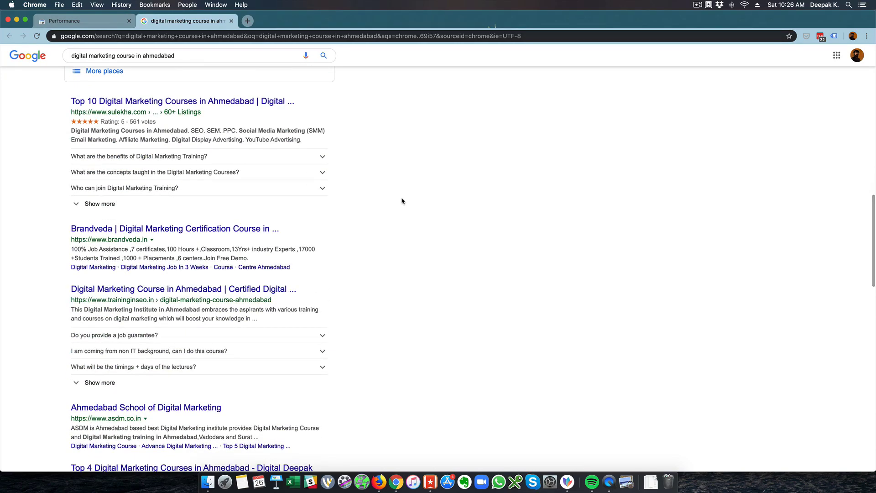
pyautogui.scroll(-4, 402, 201)
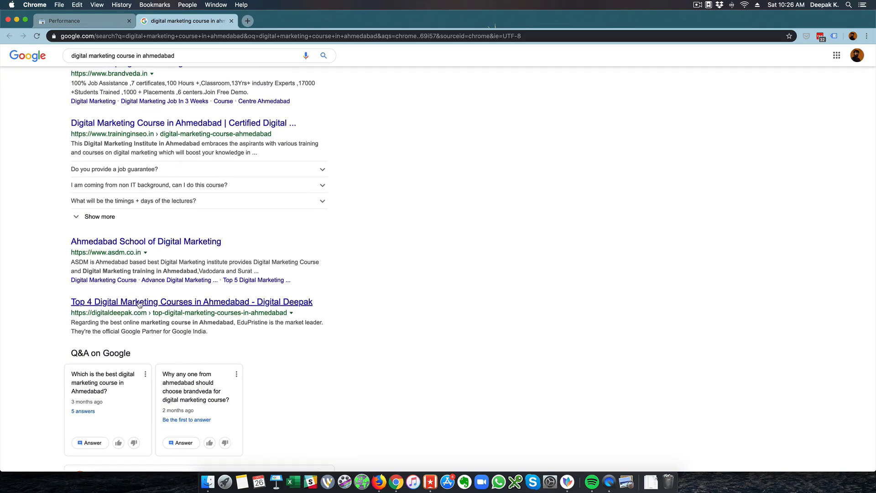
pyautogui.click(140, 302)
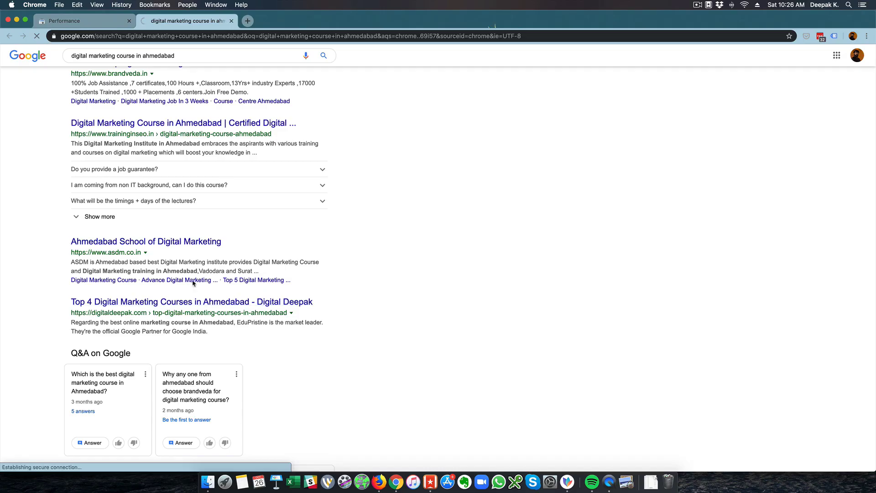
# Return to the performance report's queries and search Google for the query "pixeltrack".
pyautogui.click(67, 21)
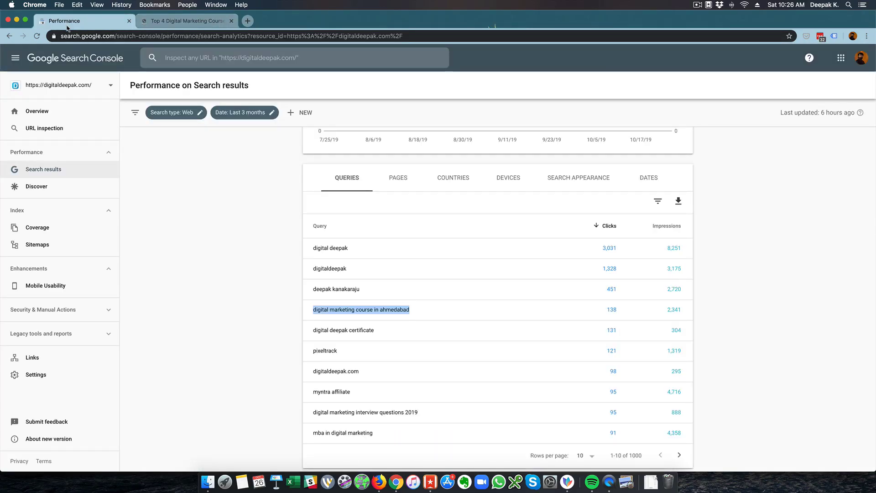
pyautogui.click(267, 266)
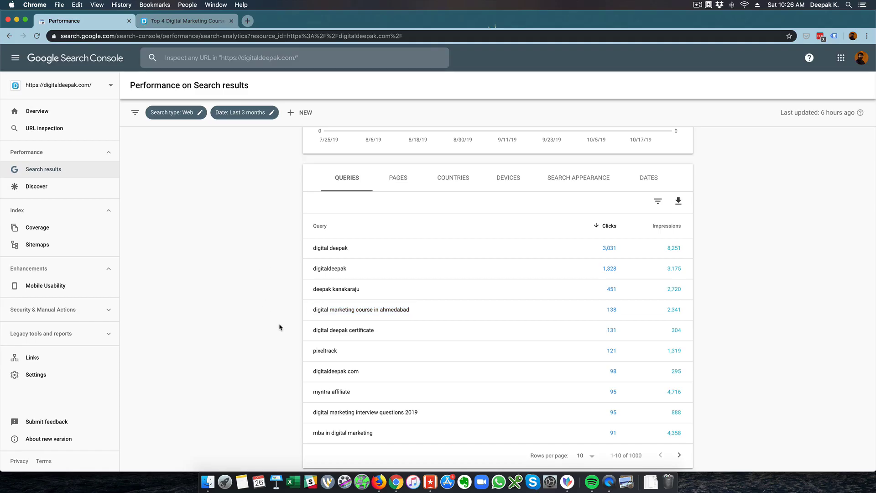
pyautogui.moveTo(310, 351); pyautogui.dragTo(345, 355)
pyautogui.rightClick(326, 354)
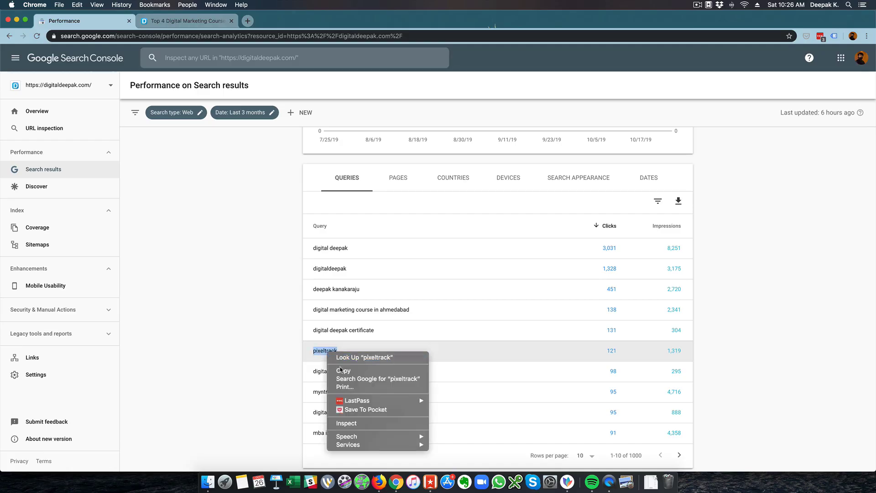
pyautogui.click(341, 379)
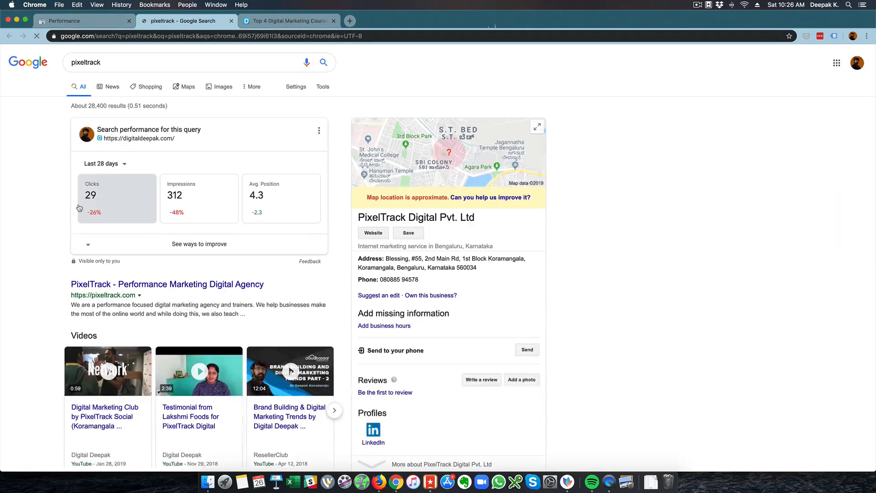
# Review the search results for pixeltrack and open the PixelTrack agency website at pixeltrack.com.
pyautogui.scroll(-5, 33, 195)
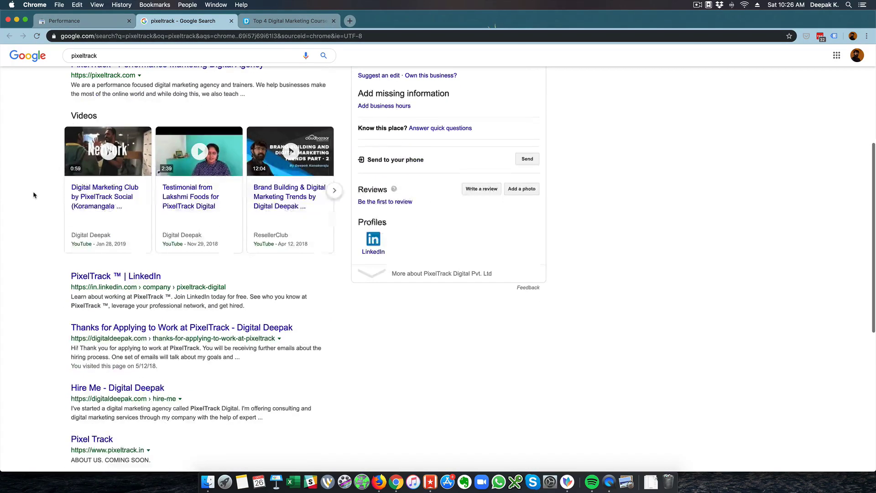
pyautogui.scroll(-1, 33, 194)
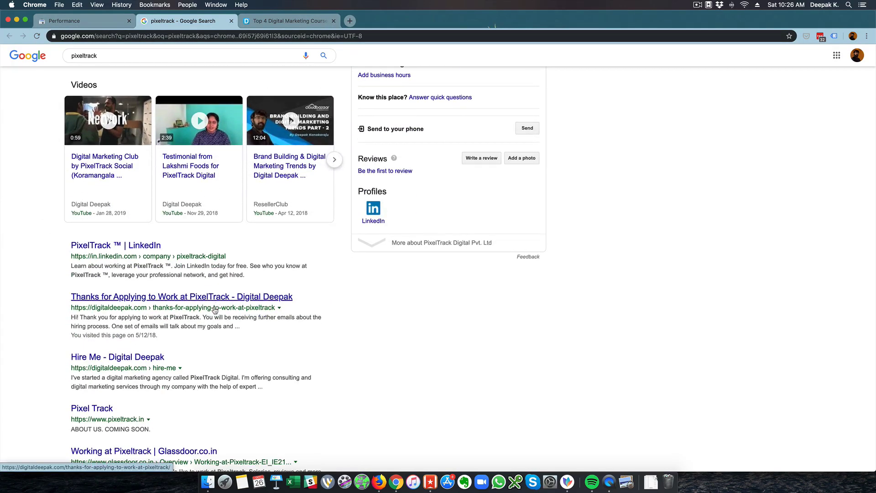
pyautogui.scroll(-3, 160, 356)
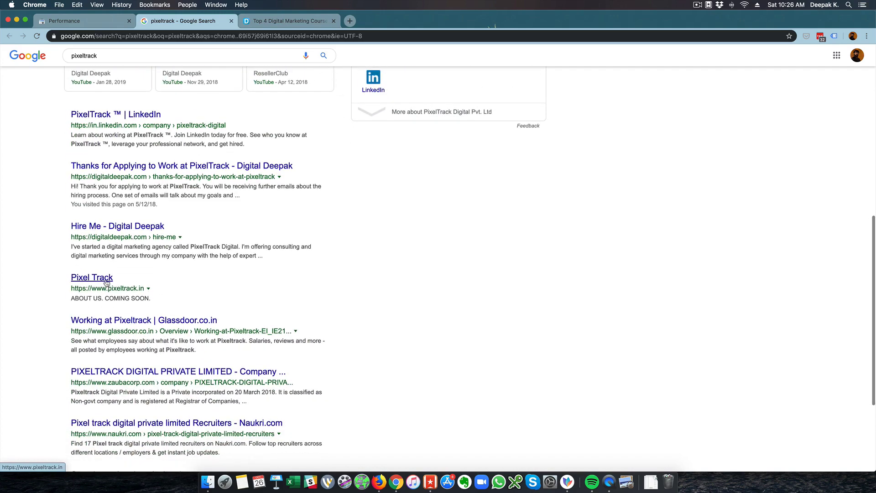
pyautogui.scroll(-3, 107, 282)
pyautogui.scroll(15, 106, 282)
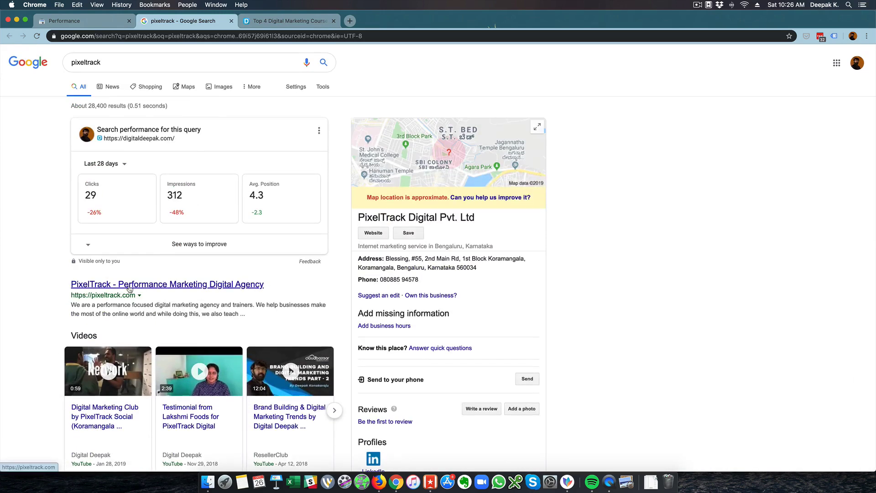
pyautogui.click(107, 283)
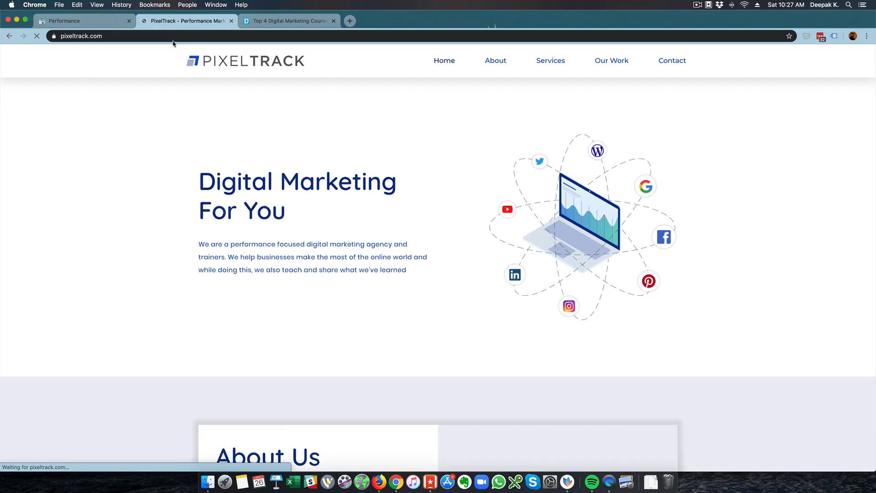
# Return to the performance report and set its query table to show 100 rows per page.
pyautogui.click(112, 21)
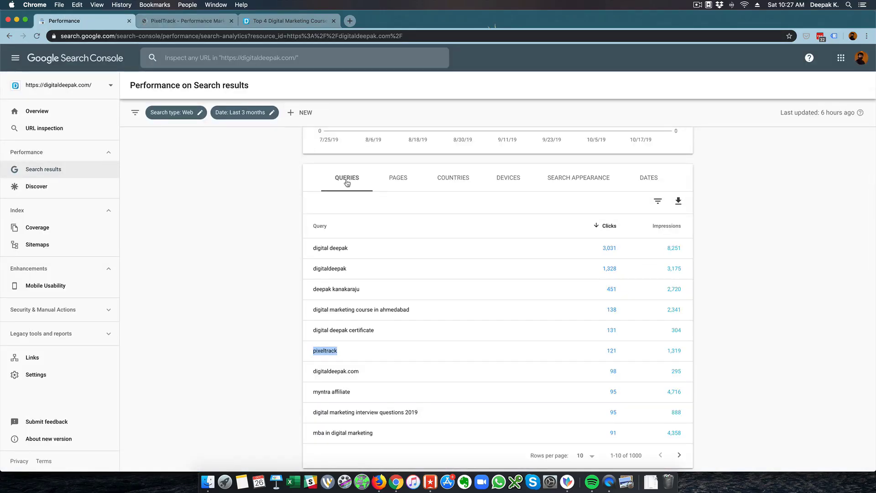
pyautogui.click(291, 247)
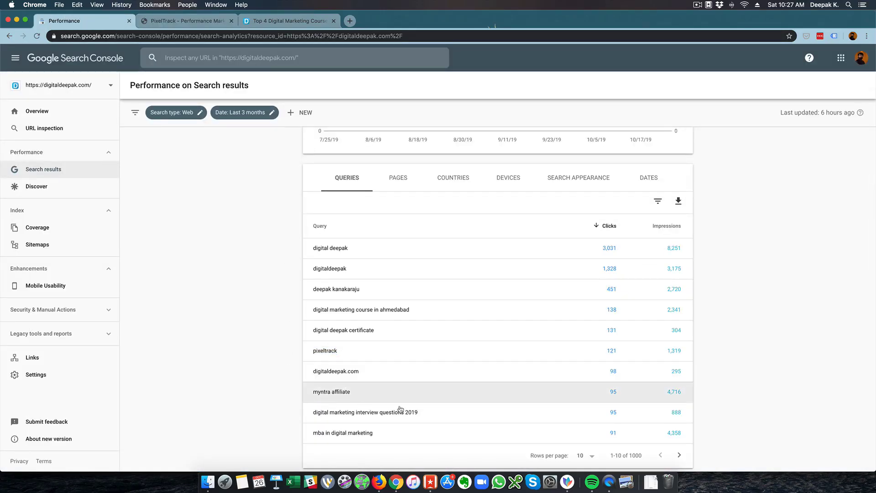
pyautogui.scroll(-1, 400, 408)
pyautogui.click(586, 432)
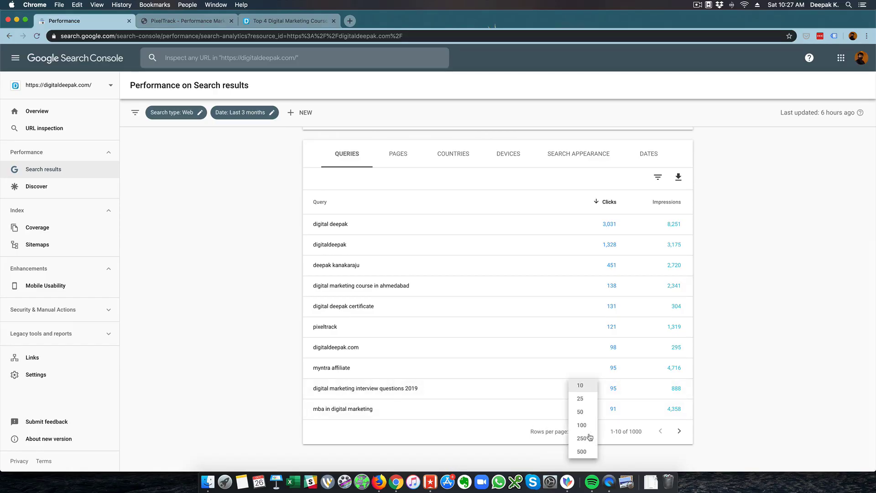
pyautogui.click(586, 424)
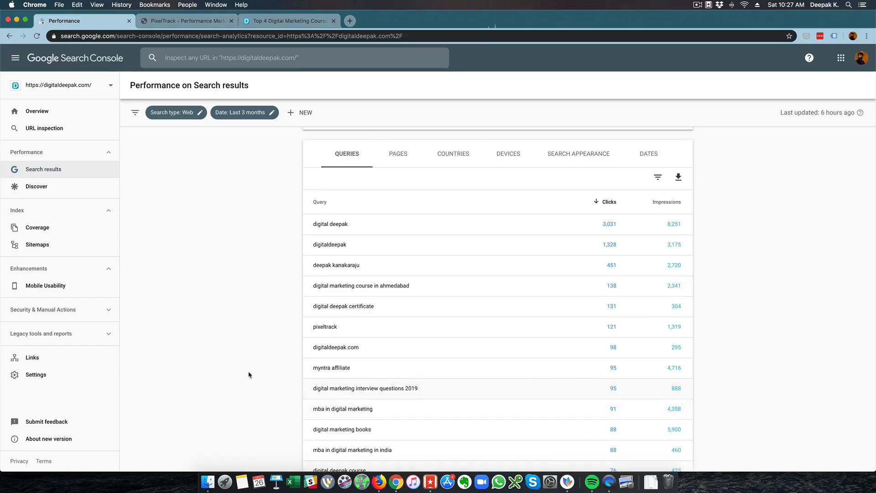
# Look through the longer query list and search Google for the query "masters in digital marketing india".
pyautogui.scroll(-12, 248, 375)
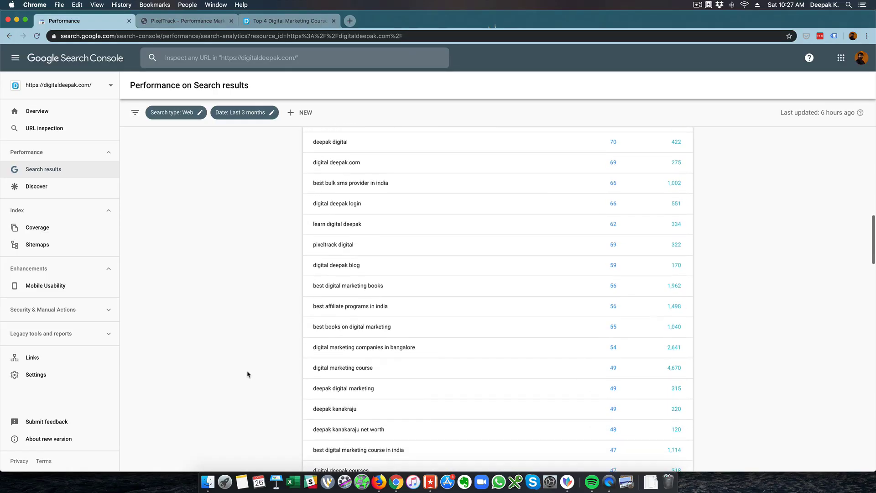
pyautogui.scroll(-5, 248, 374)
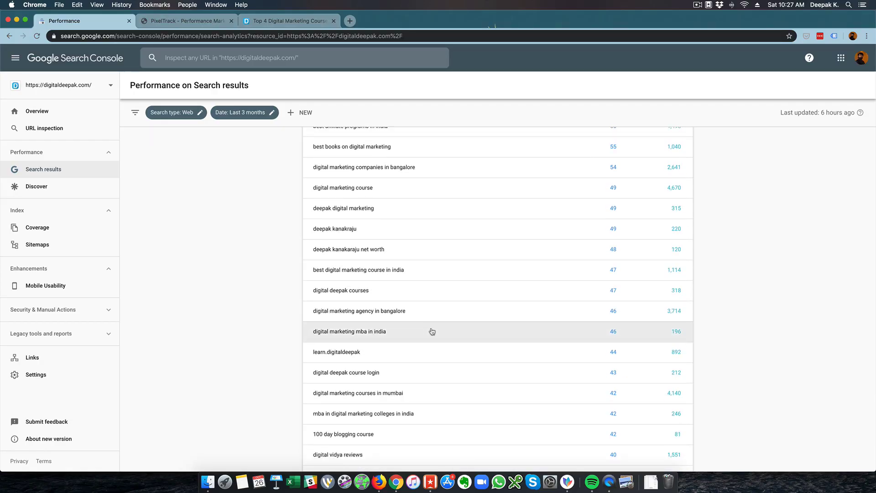
pyautogui.scroll(-6, 432, 331)
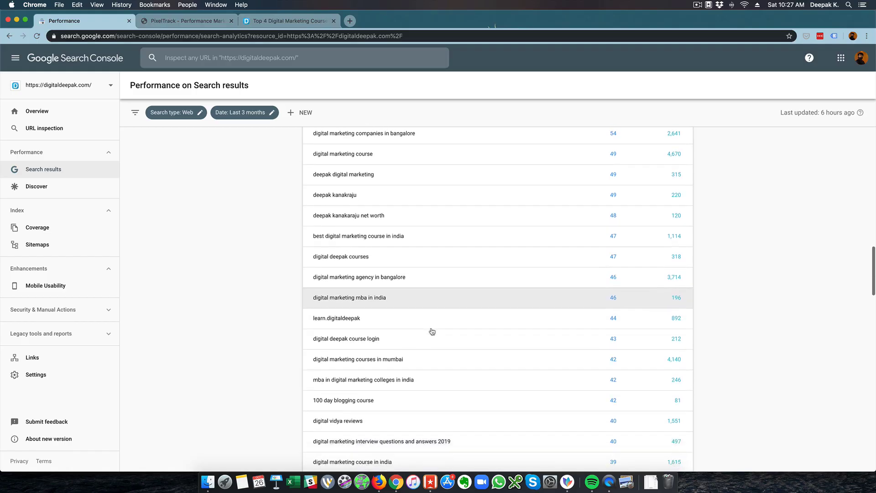
pyautogui.scroll(-1, 432, 332)
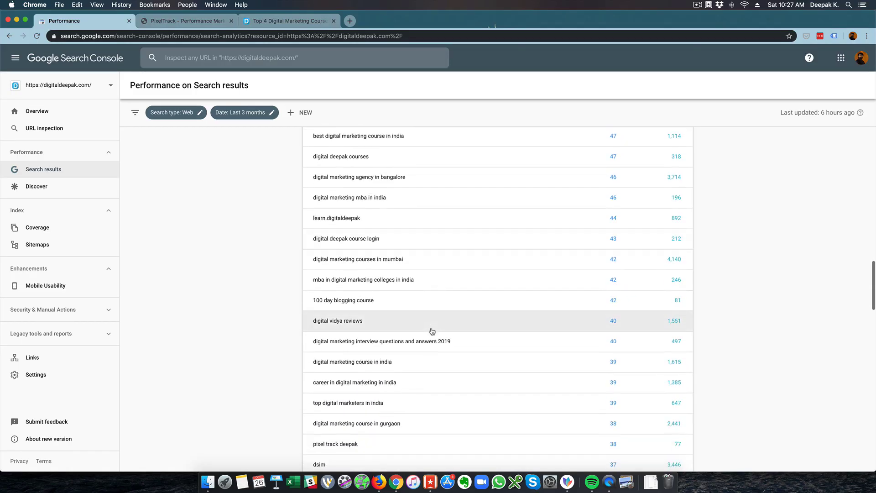
pyautogui.scroll(-3, 432, 331)
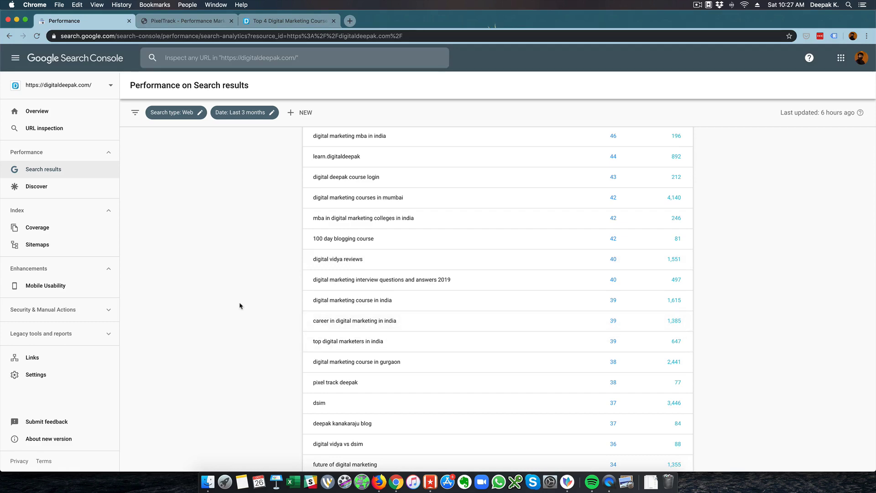
pyautogui.scroll(15, 241, 306)
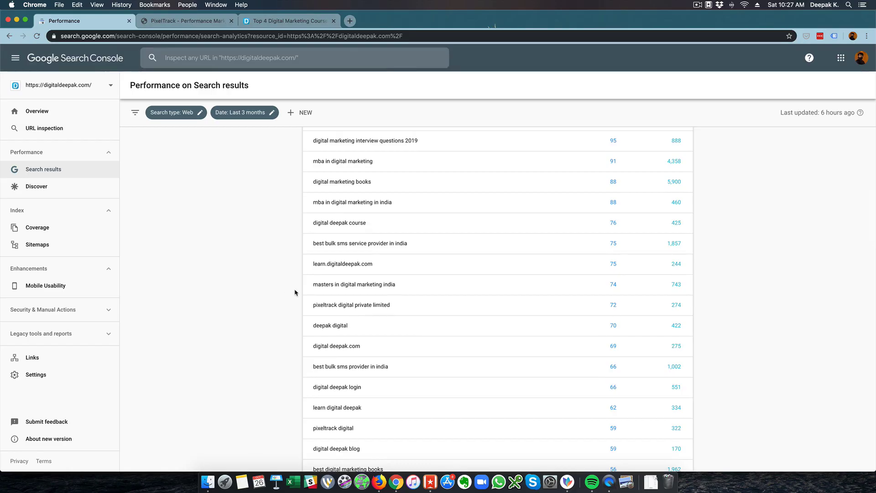
pyautogui.moveTo(311, 289); pyautogui.dragTo(406, 288)
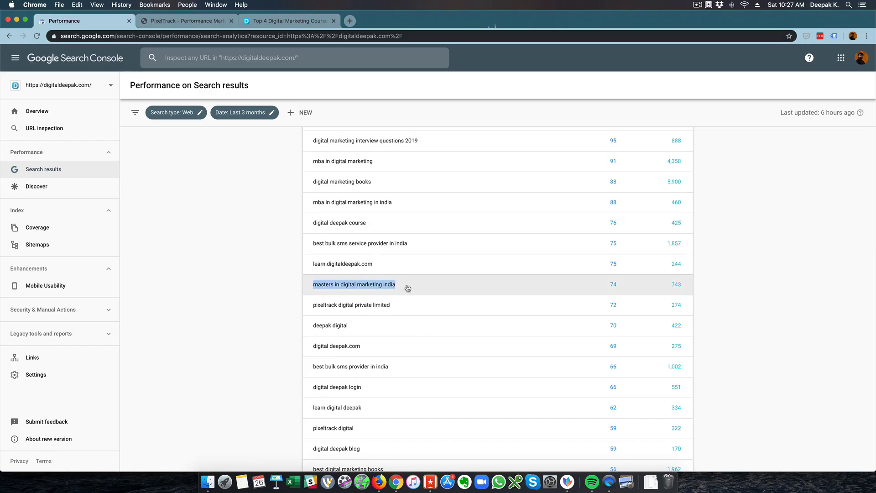
pyautogui.rightClick(382, 287)
pyautogui.click(402, 310)
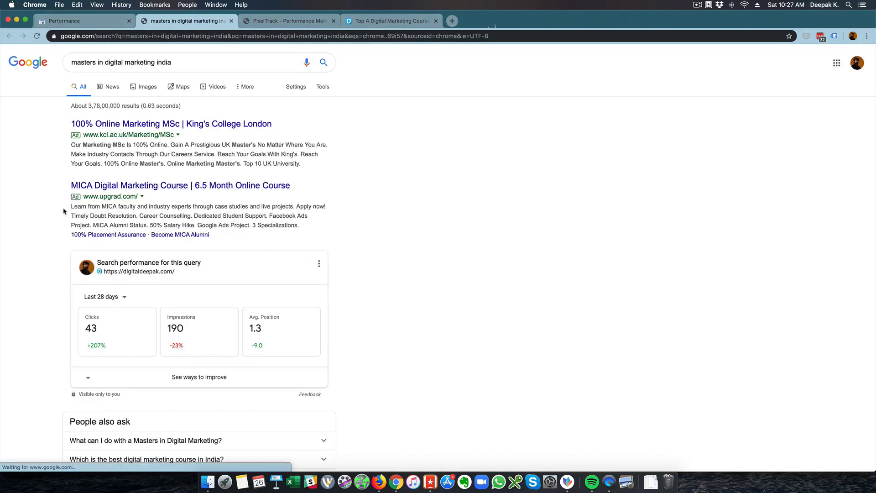
# Examine the results for "masters in digital marketing india", checking the query's search performance and the digitaldeepak.com listing.
pyautogui.scroll(-5, 26, 181)
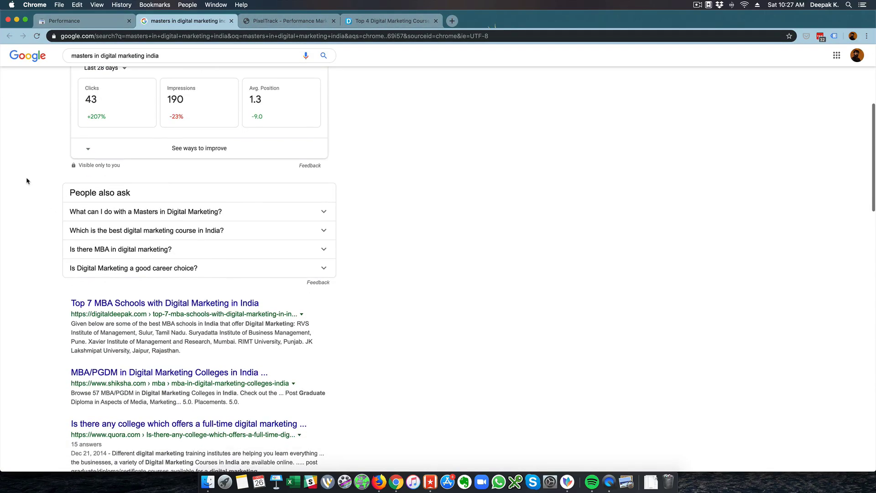
pyautogui.scroll(5, 48, 224)
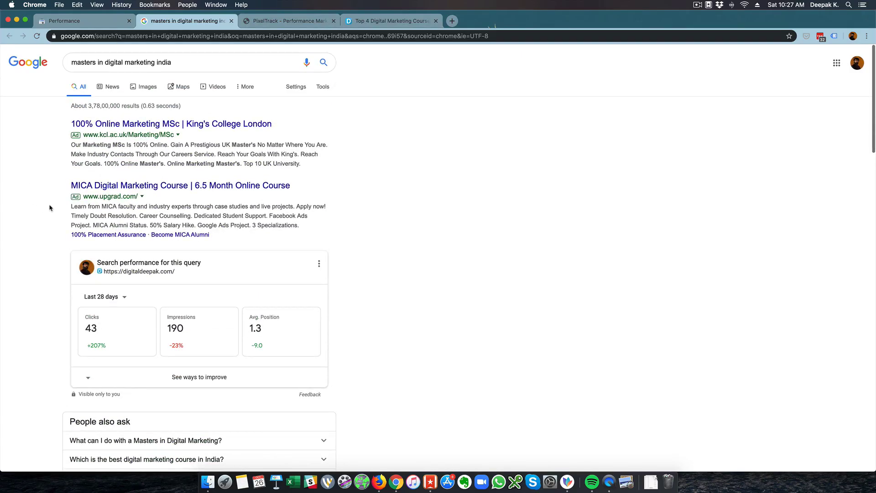
pyautogui.scroll(-2, 5, 260)
pyautogui.scroll(-4, 4, 260)
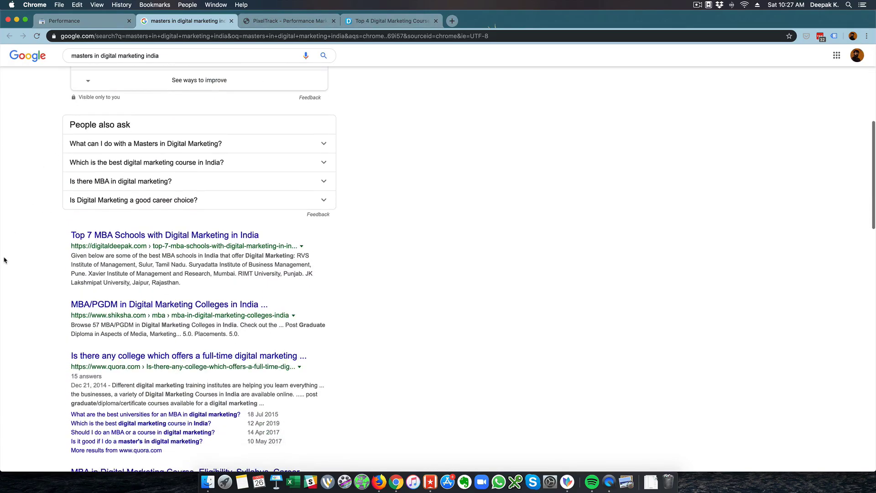
# View the "Top 7 MBA Schools with Digital Marketing in India" article without its sign-up pop-up and return to the performance report.
pyautogui.click(167, 240)
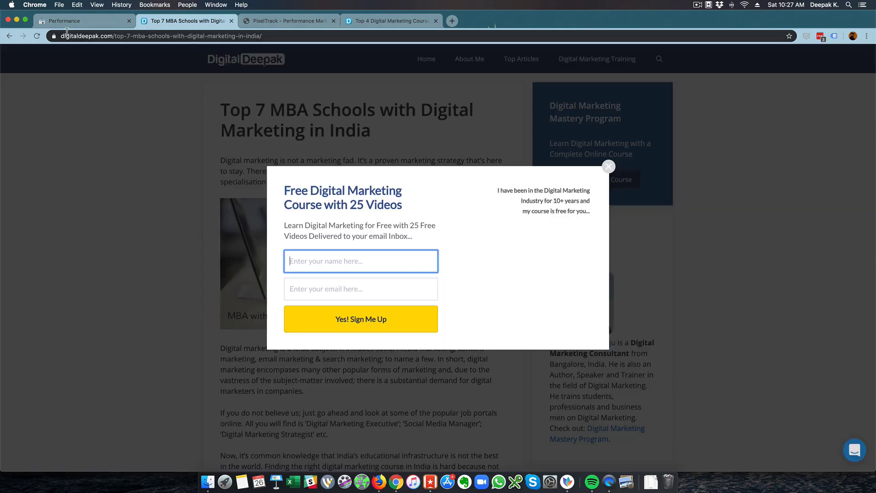
pyautogui.click(607, 167)
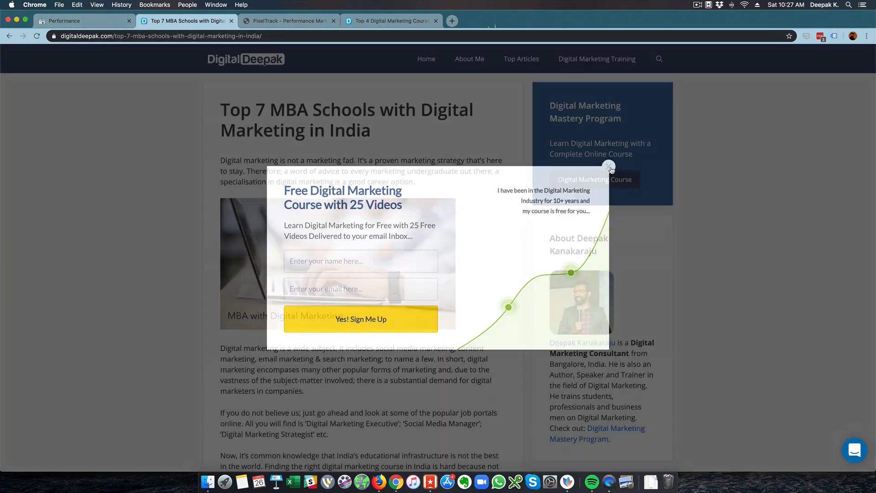
pyautogui.click(95, 21)
pyautogui.click(268, 302)
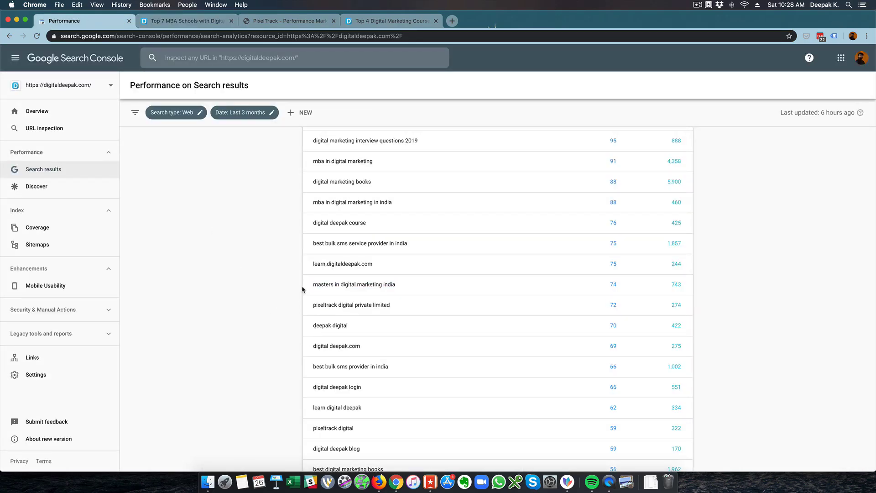
# Look through the lower-traffic queries in the 100-row list, comparing their clicks and impressions.
pyautogui.scroll(-6, 303, 289)
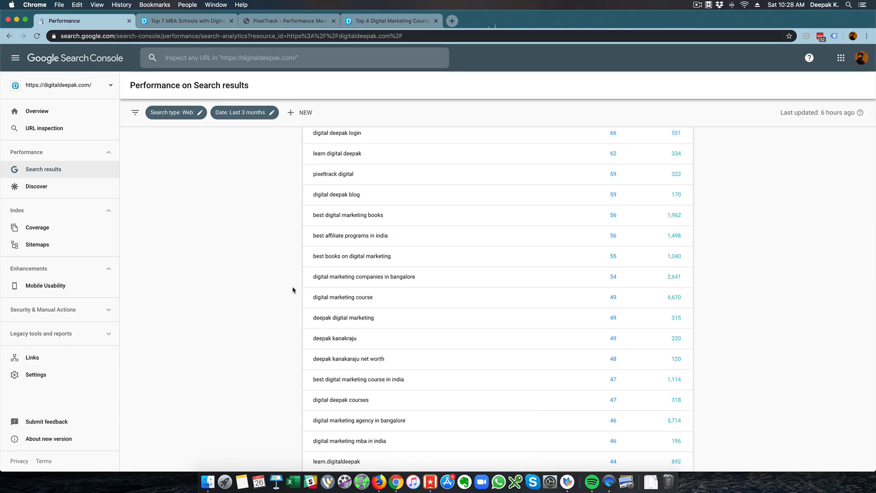
pyautogui.scroll(-3, 294, 291)
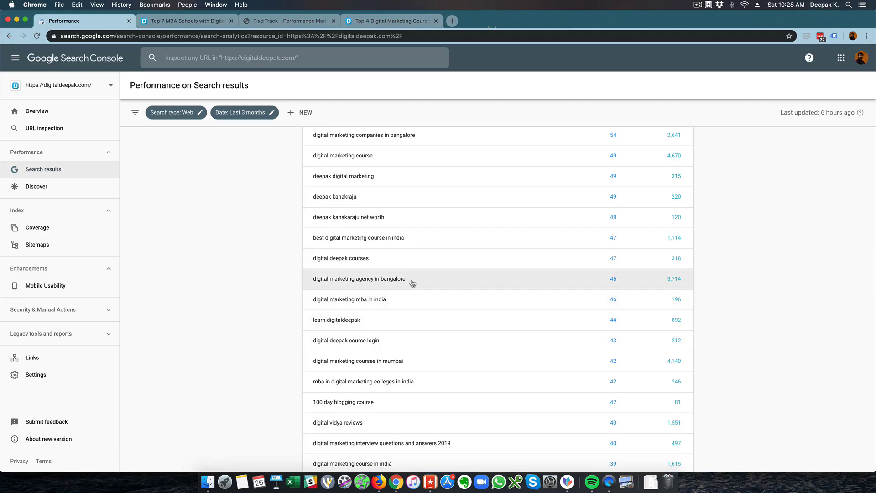
pyautogui.scroll(-3, 246, 273)
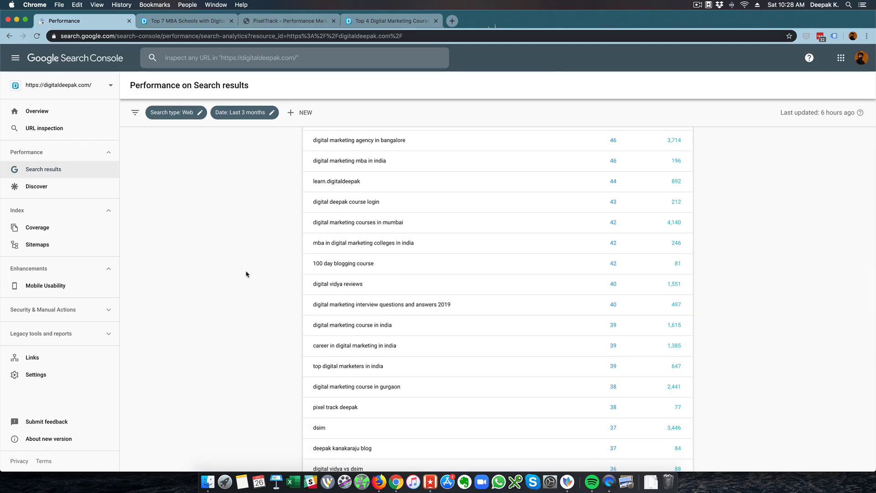
pyautogui.scroll(-5, 246, 273)
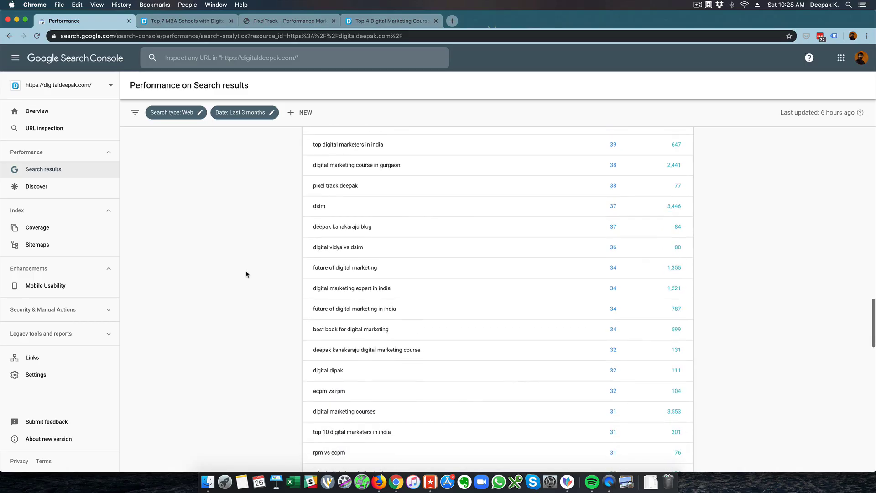
pyautogui.scroll(-7, 246, 274)
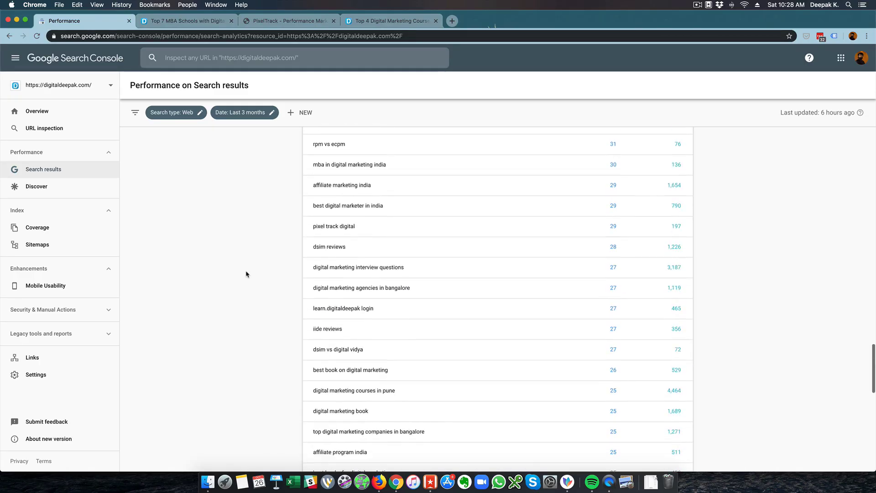
pyautogui.scroll(-4, 246, 274)
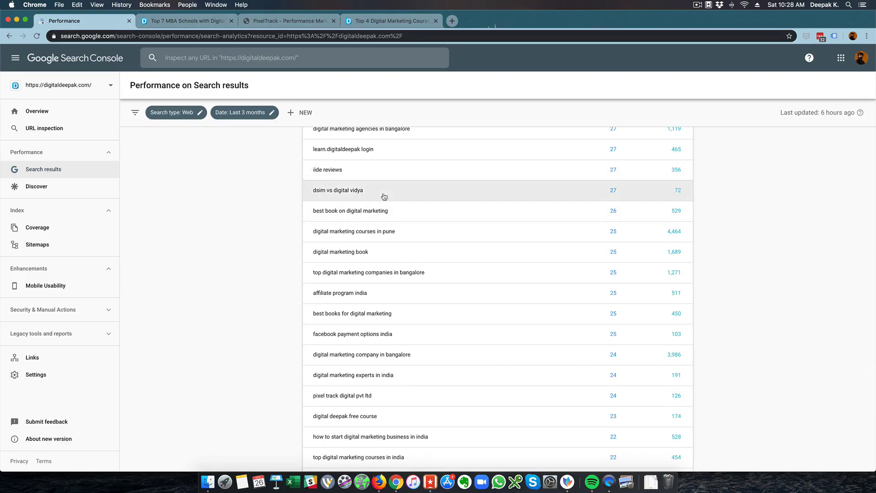
# Break the search performance report down by page and review the pages with the most clicks.
pyautogui.scroll(1, 225, 236)
pyautogui.scroll(20, 226, 236)
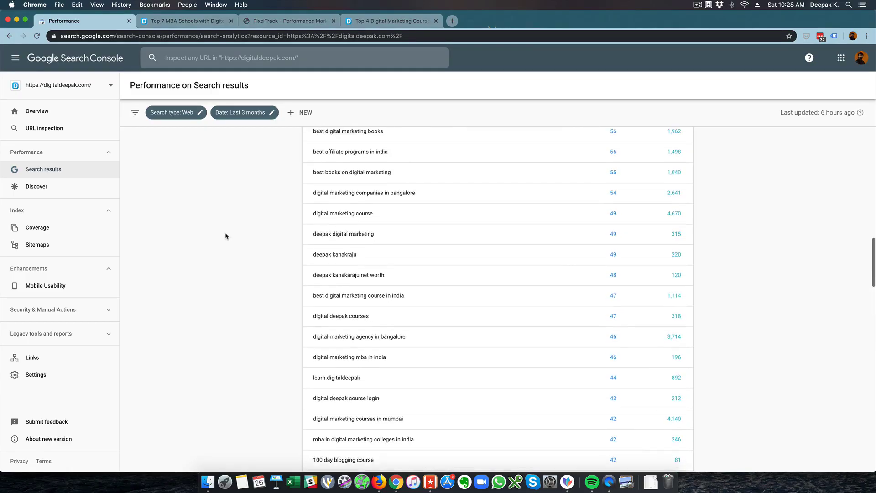
pyautogui.scroll(2, 225, 235)
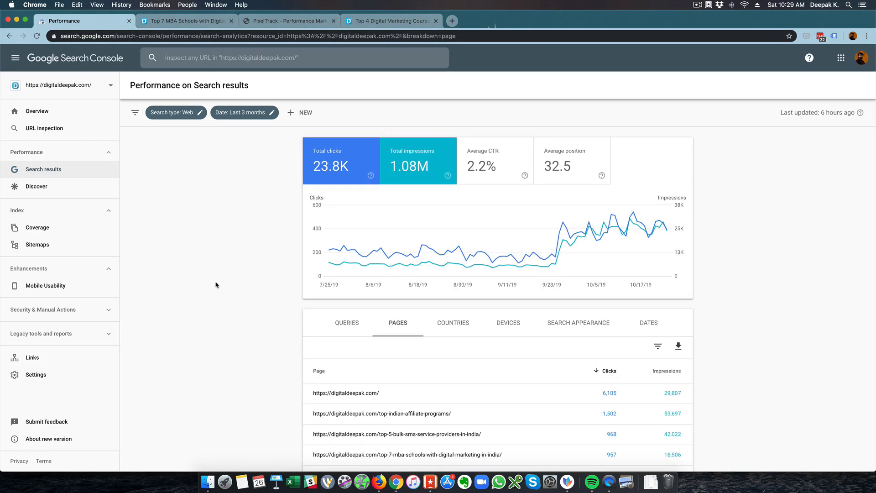
pyautogui.scroll(-1, 216, 285)
pyautogui.scroll(-1, 216, 285)
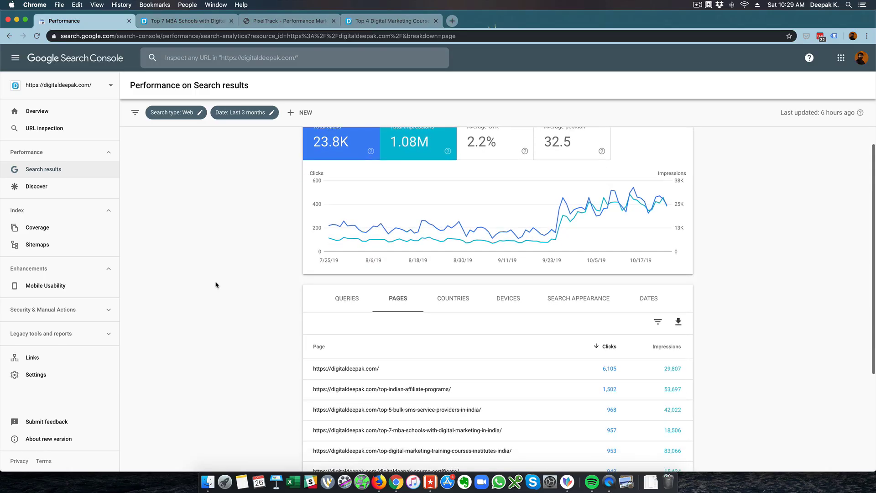
pyautogui.scroll(-4, 216, 285)
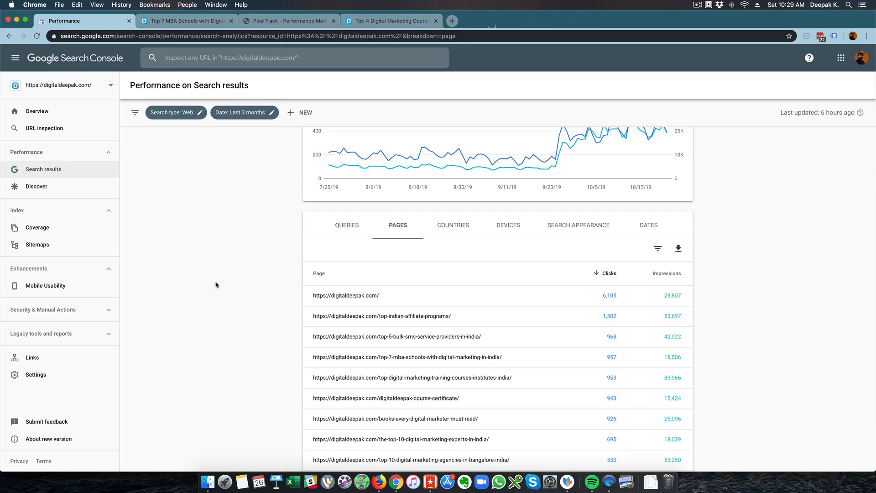
# Open the top-digital-marketing-training-courses-institutes-india page from the page list, view it and return to the report.
pyautogui.scroll(-3, 217, 285)
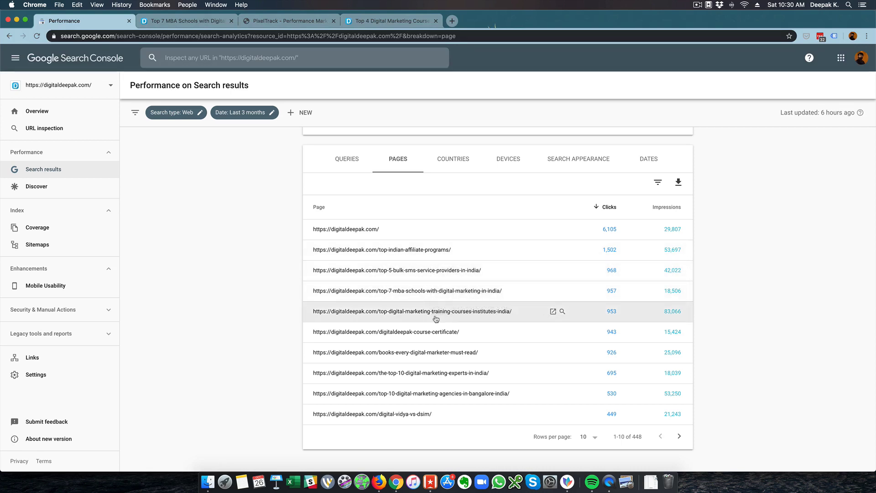
pyautogui.click(553, 312)
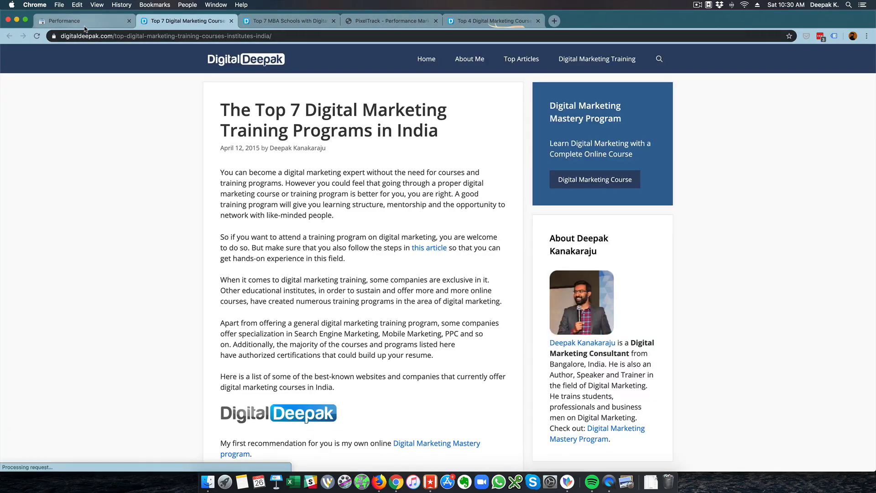
pyautogui.click(85, 21)
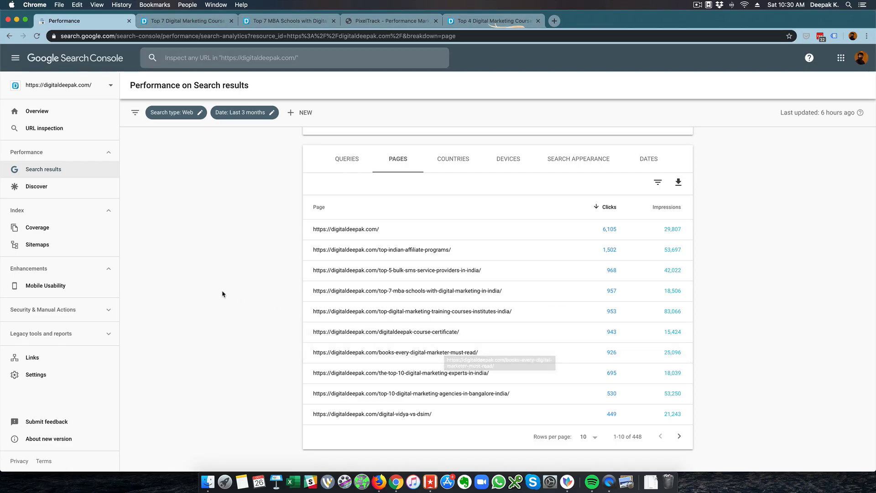
# Review the clicks and impressions broken down by country and by device.
pyautogui.scroll(5, 223, 295)
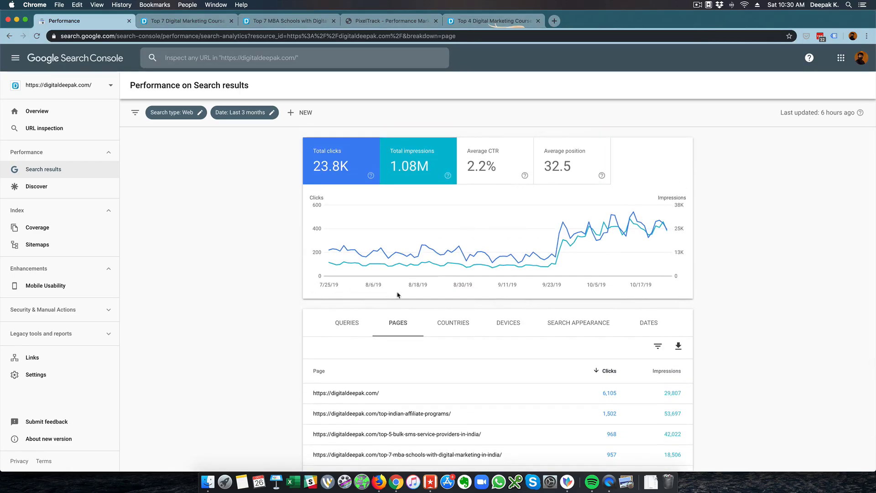
pyautogui.click(463, 323)
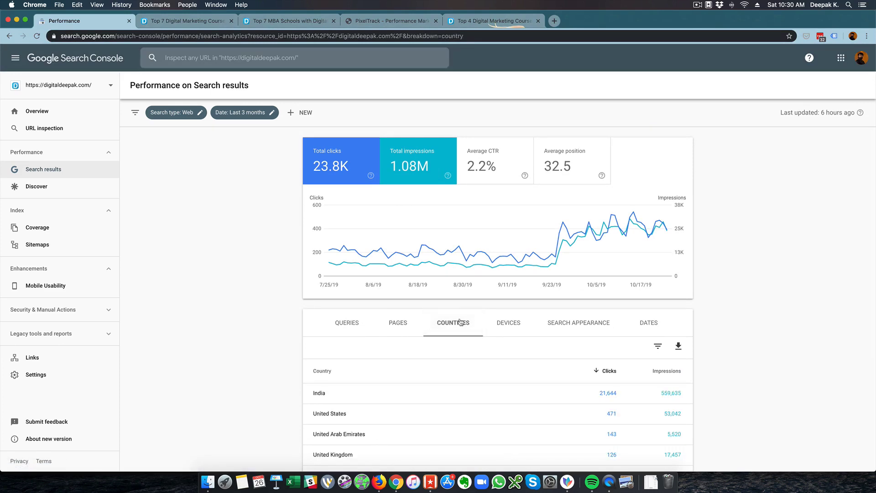
pyautogui.scroll(-2, 250, 328)
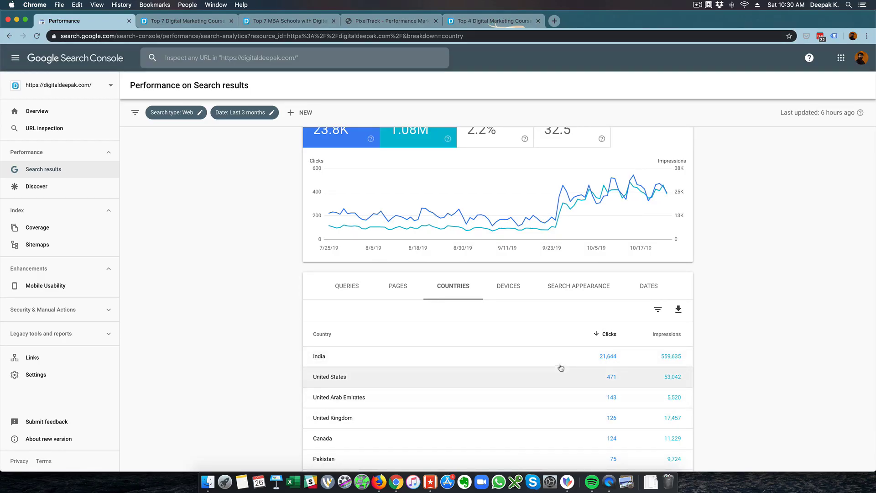
pyautogui.scroll(2, 559, 359)
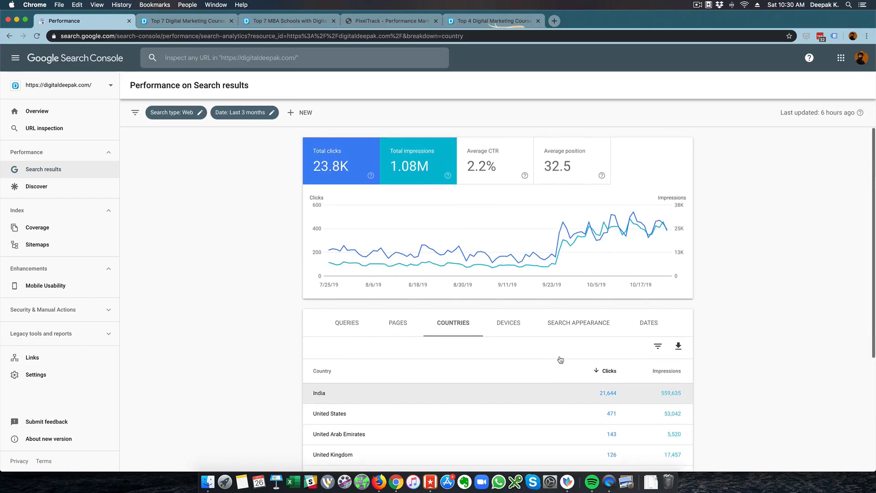
pyautogui.click(512, 325)
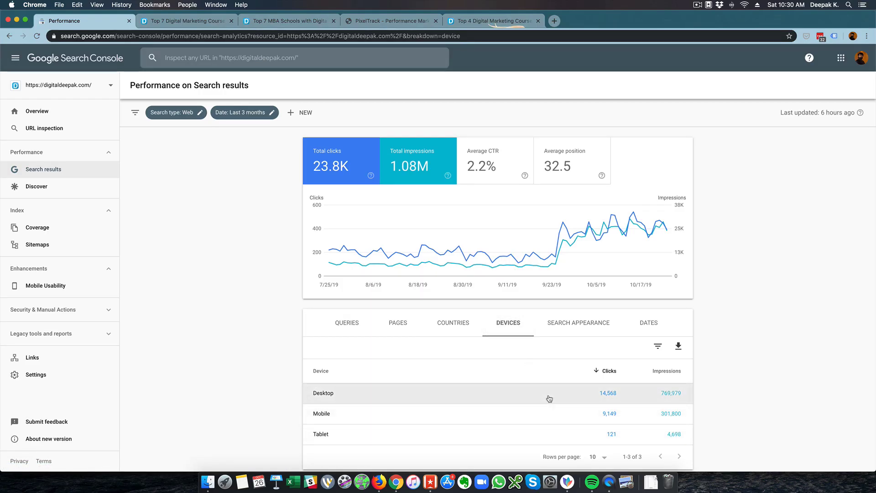
# Break the report down by search appearance, filter it to Videos to view the trend, and go back to the unfiltered report.
pyautogui.click(567, 324)
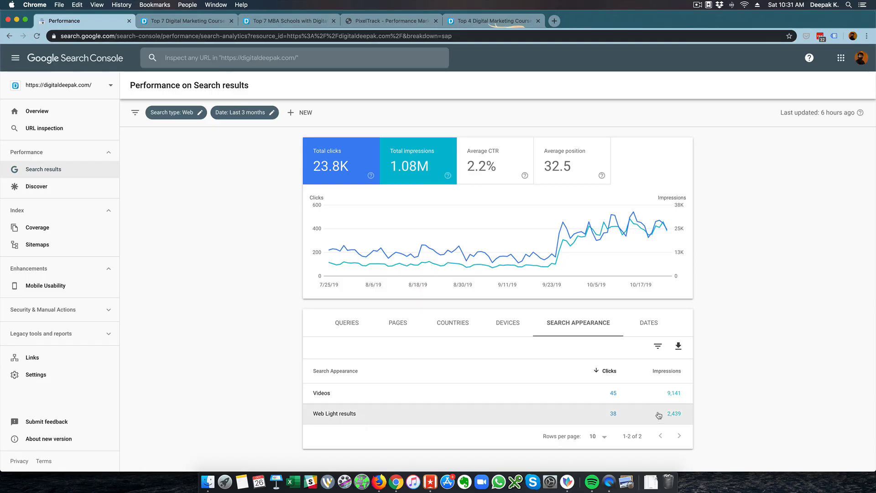
pyautogui.click(614, 394)
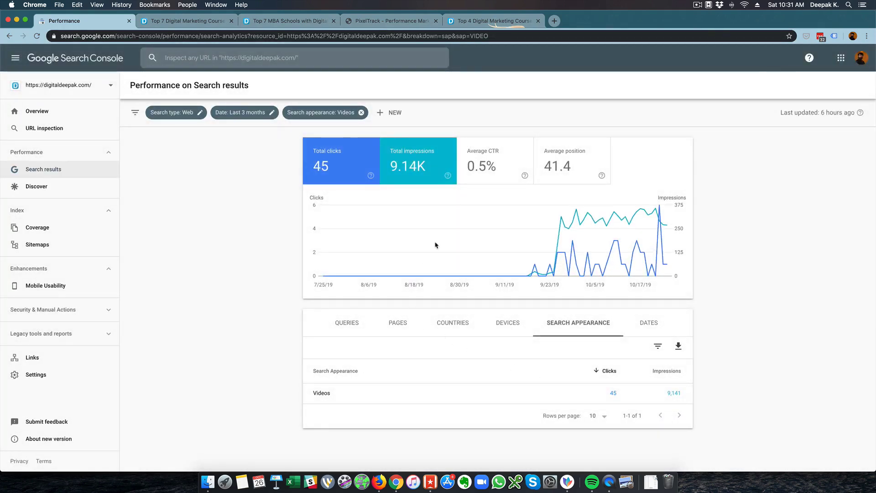
pyautogui.click(9, 36)
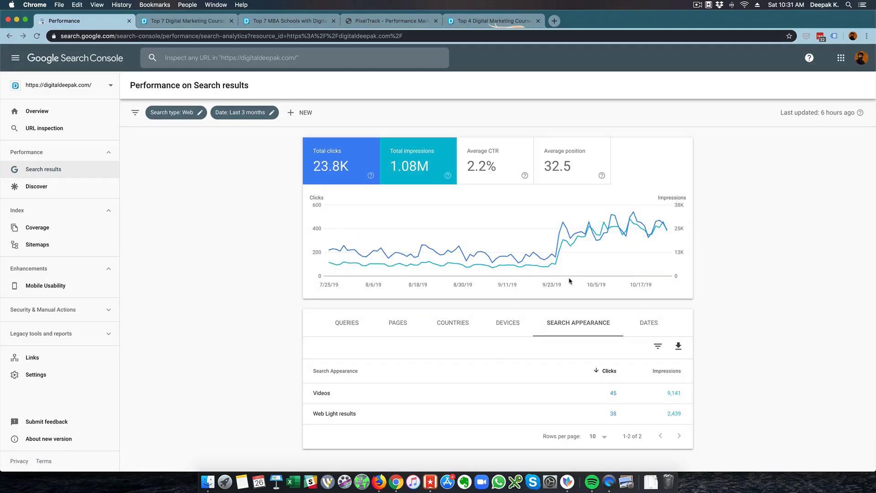
# Break the report down by date and examine the daily clicks and impressions in the table and chart.
pyautogui.click(662, 322)
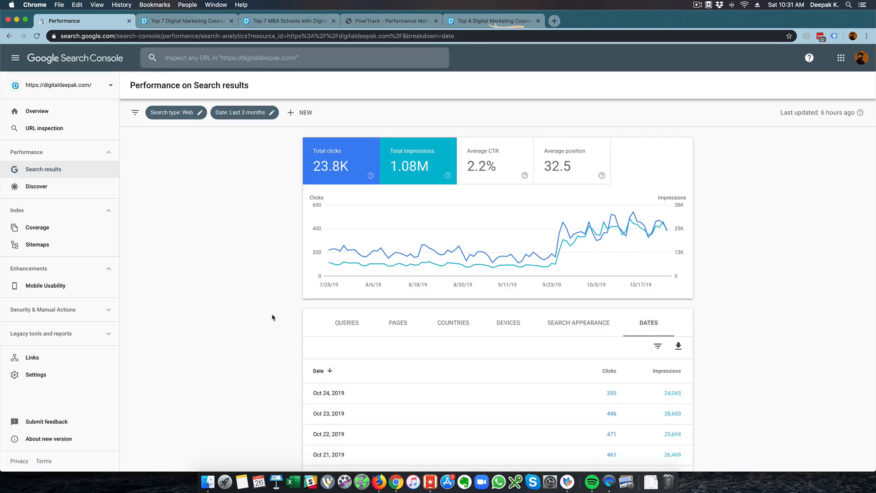
pyautogui.scroll(-3, 272, 317)
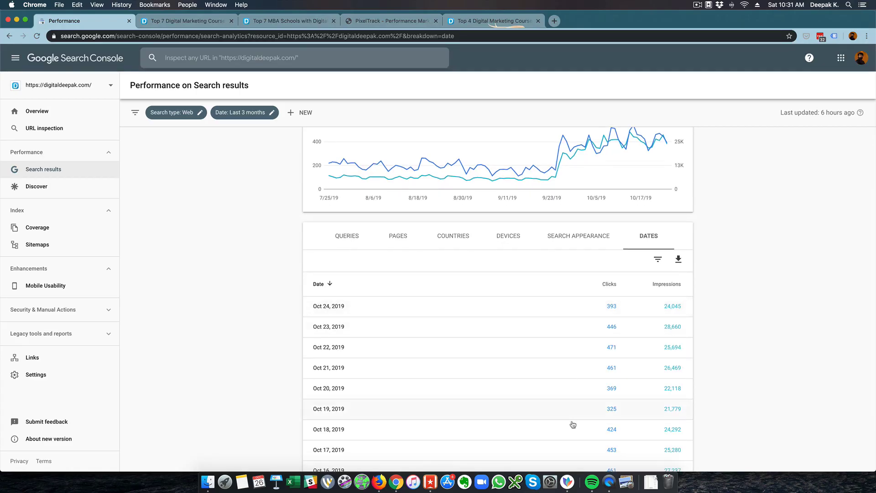
pyautogui.scroll(3, 572, 332)
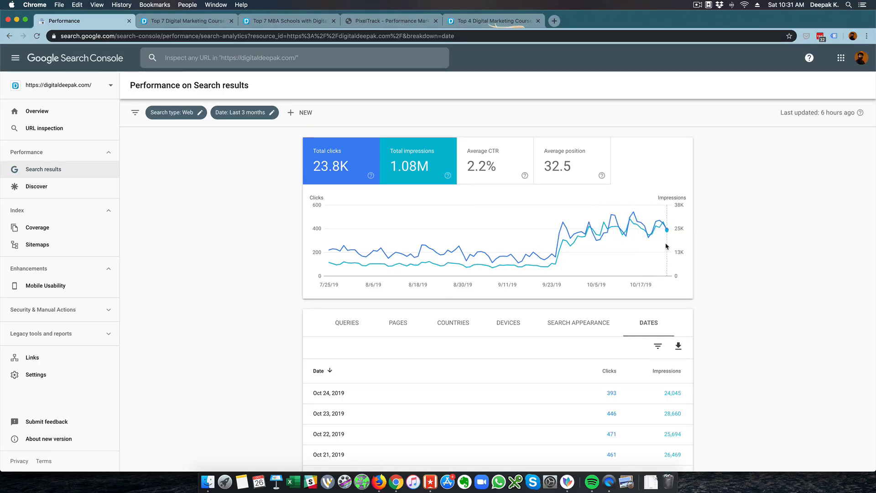
pyautogui.moveTo(666, 247)
# Show the average CTR and average position on the performance chart to view their trends, and hide both metrics again.
pyautogui.click(482, 181)
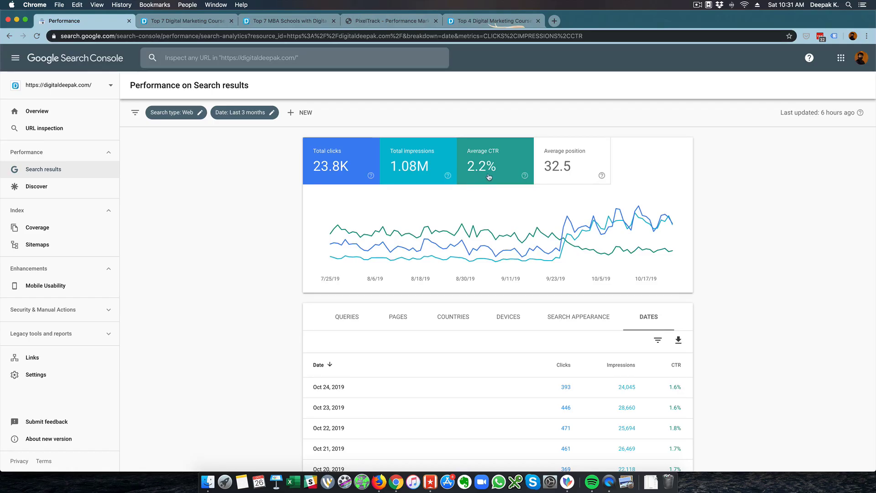
pyautogui.click(562, 178)
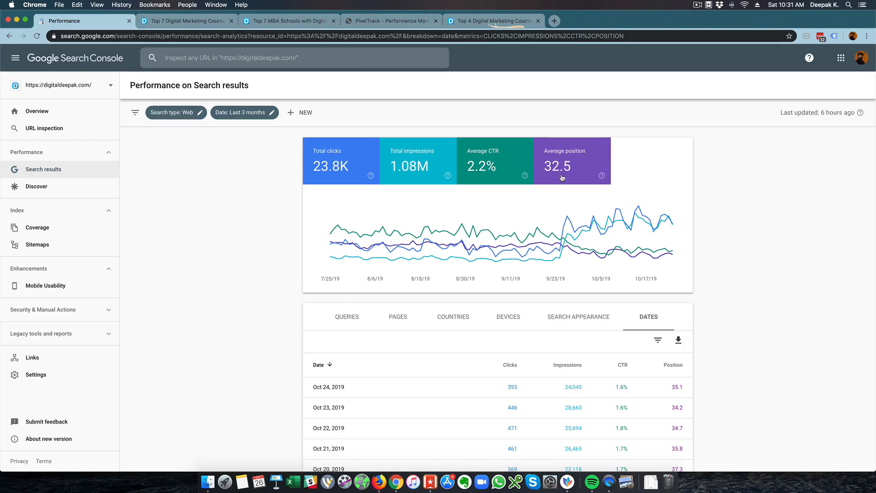
pyautogui.click(562, 178)
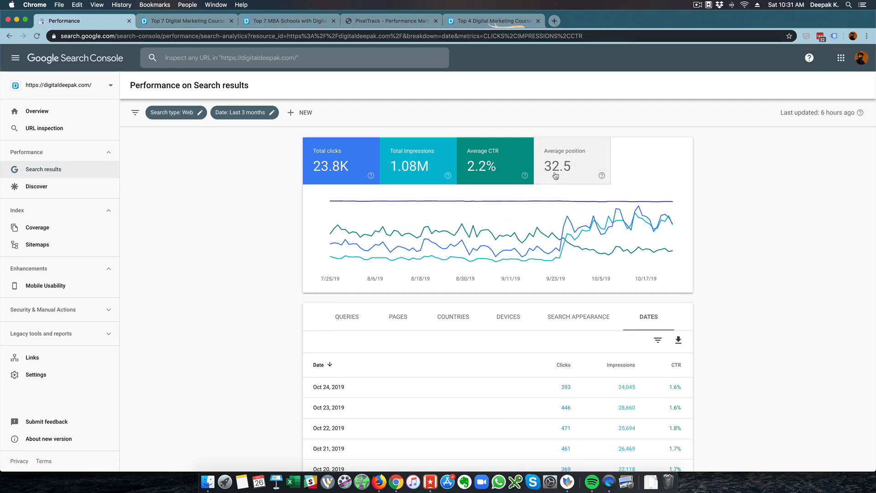
pyautogui.click(513, 174)
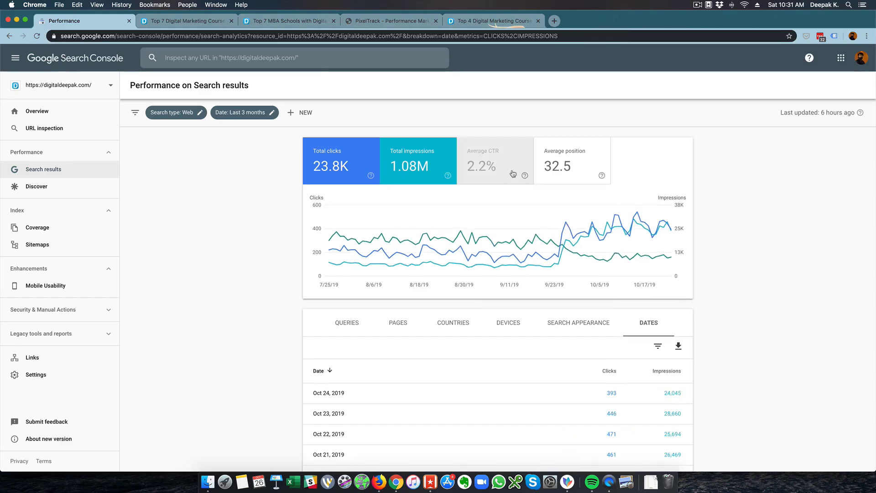
# Toggle total impressions and total clicks off and back on to view each metric's line on its own.
pyautogui.click(445, 170)
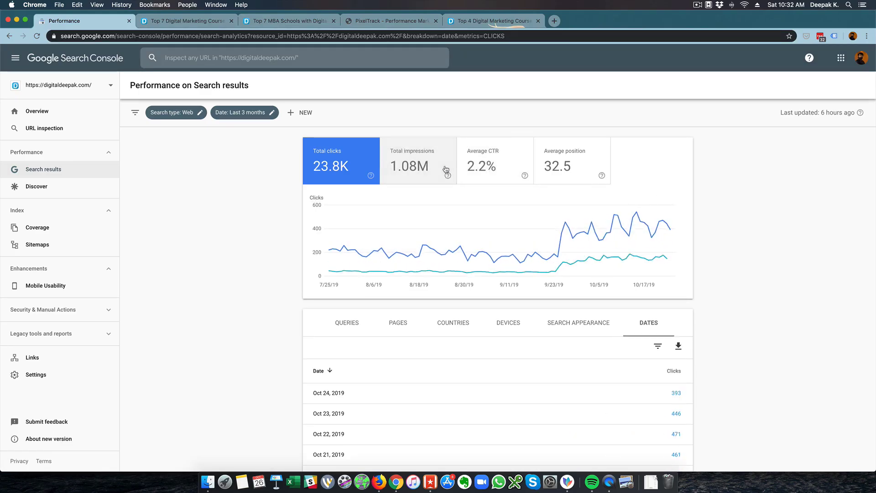
pyautogui.click(397, 169)
pyautogui.click(349, 167)
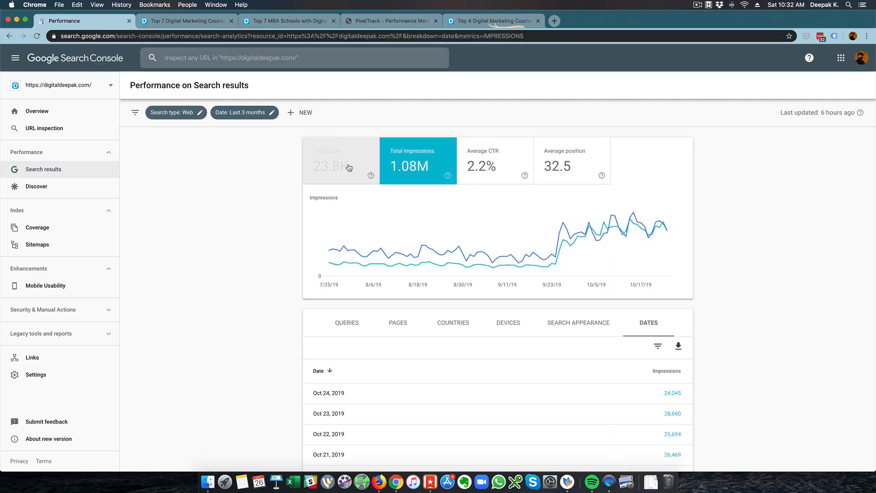
pyautogui.click(349, 168)
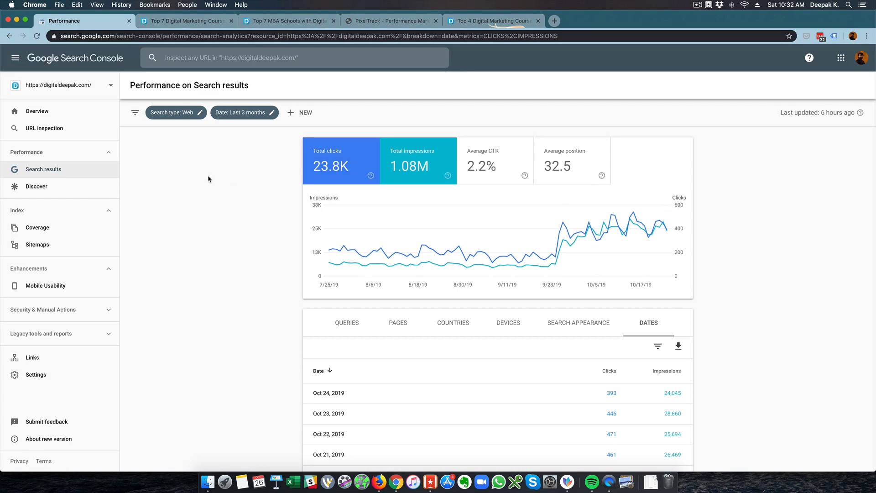
pyautogui.click(68, 135)
pyautogui.click(258, 193)
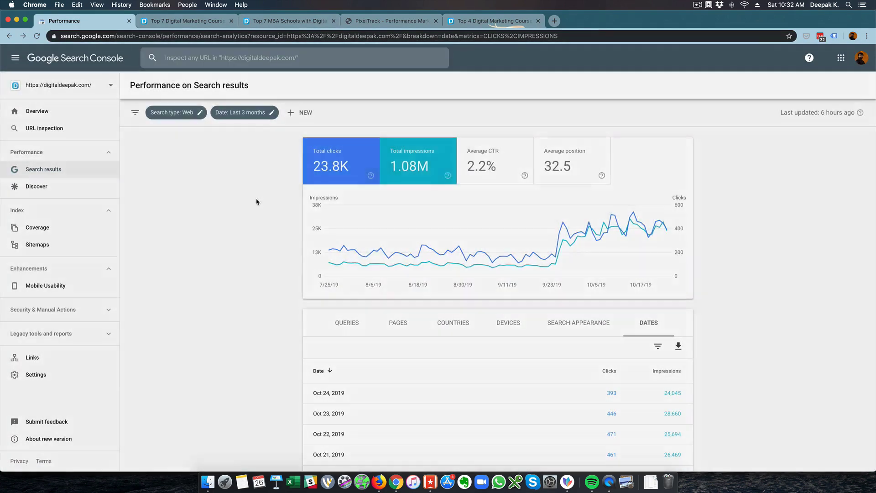
pyautogui.click(213, 20)
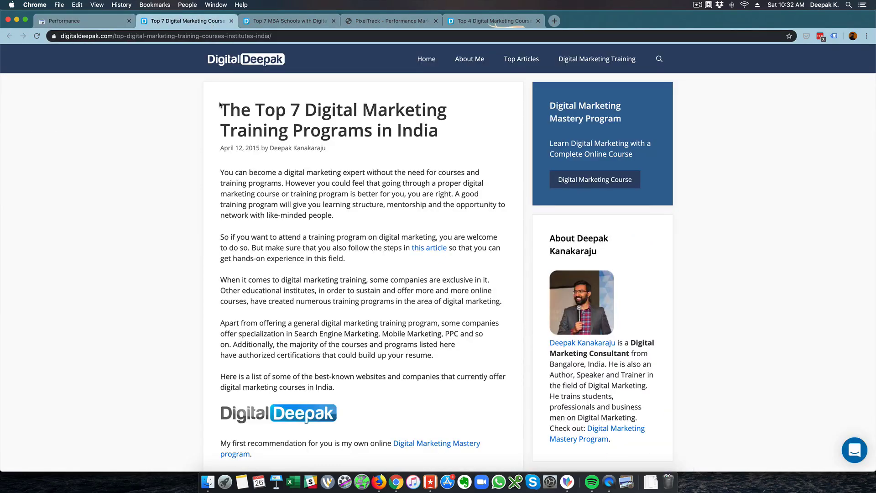
pyautogui.click(221, 72)
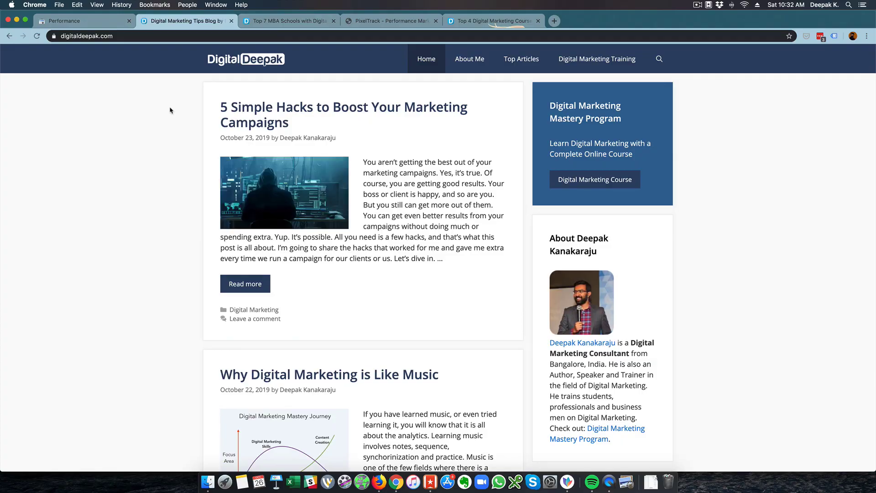
pyautogui.click(80, 23)
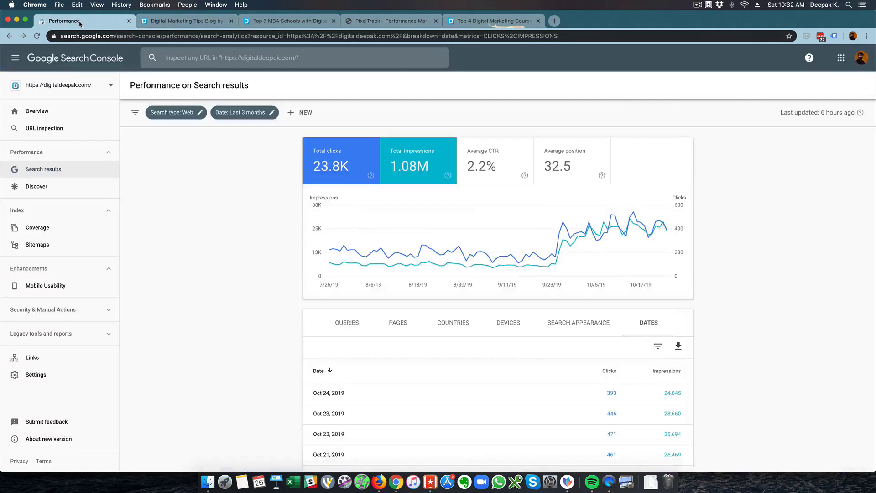
pyautogui.click(201, 54)
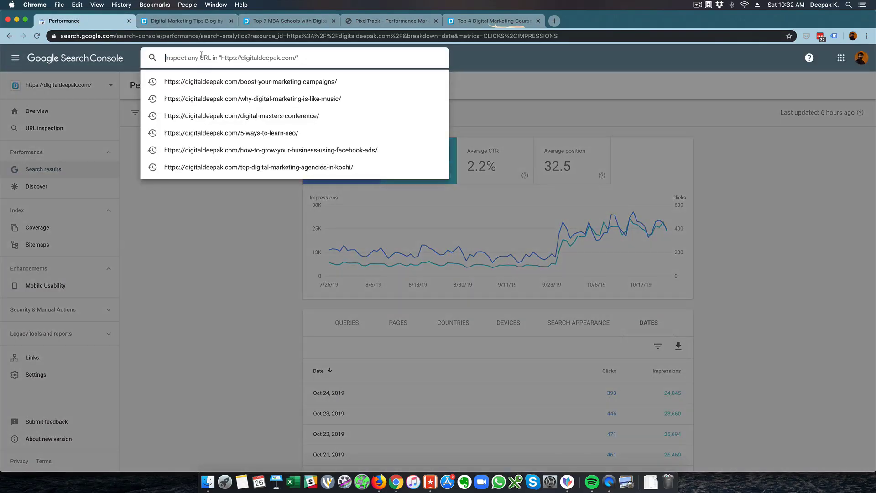
pyautogui.click(206, 82)
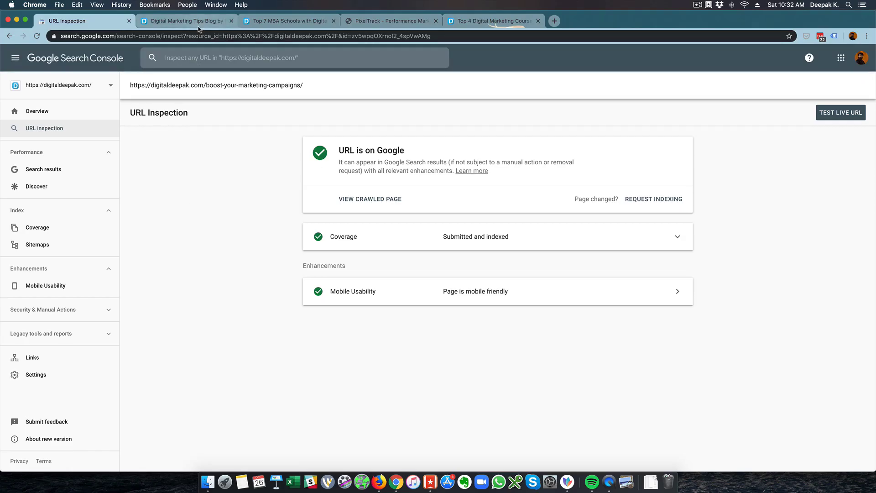
# Close the four other browser tabs and request indexing for the inspected boost-your-marketing-campaigns page.
pyautogui.click(231, 22)
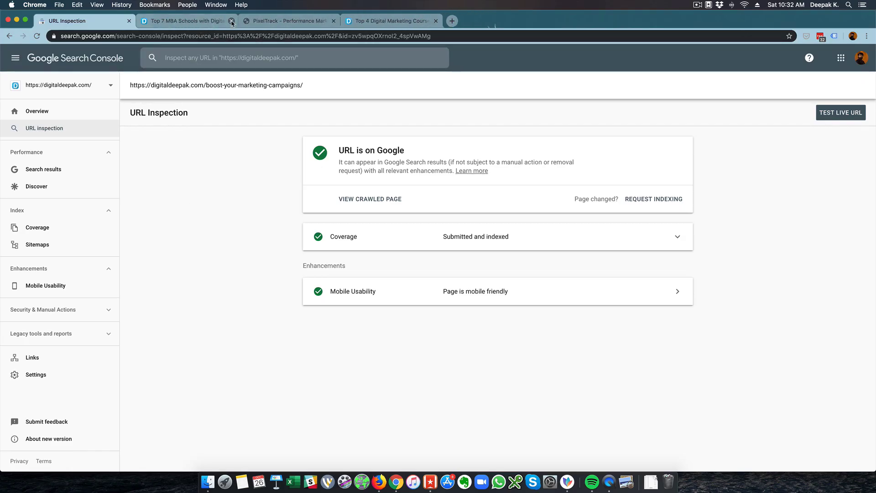
pyautogui.click(231, 22)
pyautogui.click(231, 22)
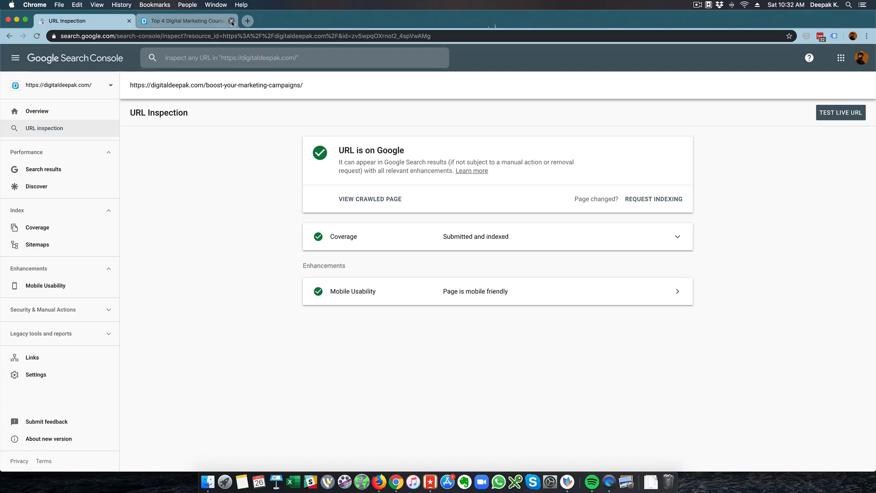
pyautogui.click(232, 22)
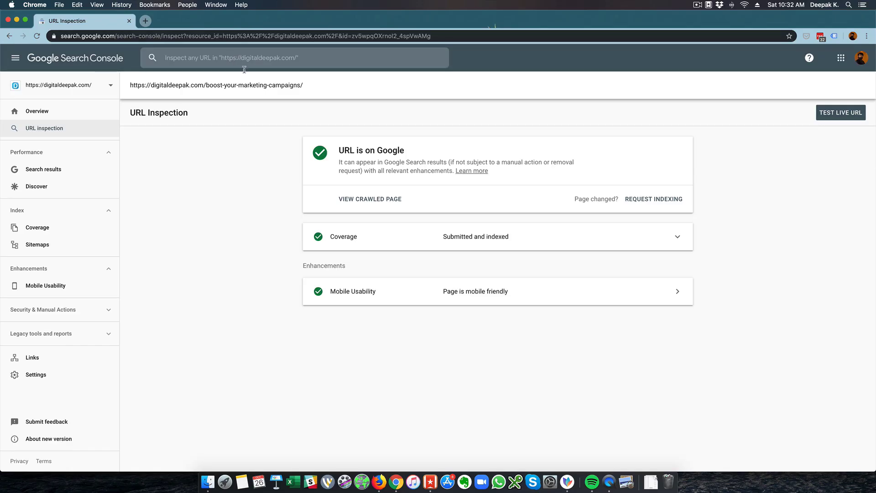
pyautogui.click(643, 201)
# Open the Discover performance report and view its breakdowns by page, country, Discover appearance and date.
pyautogui.click(67, 191)
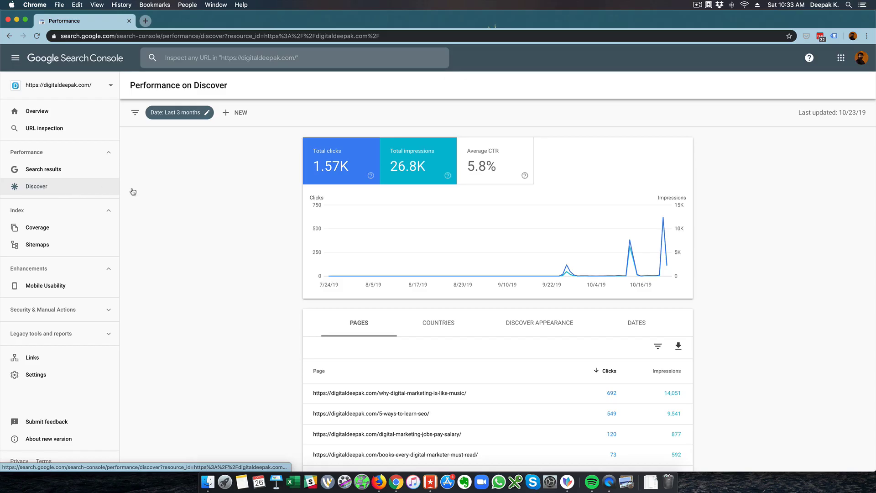
pyautogui.scroll(-3, 209, 200)
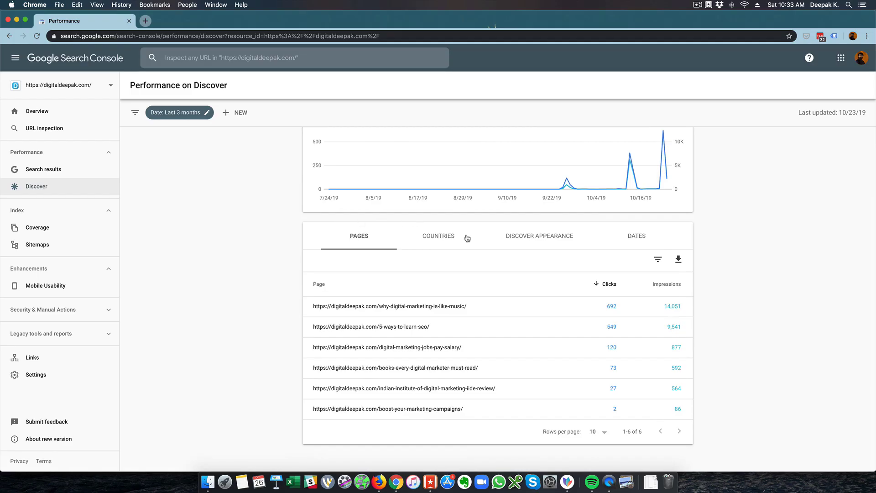
pyautogui.click(441, 236)
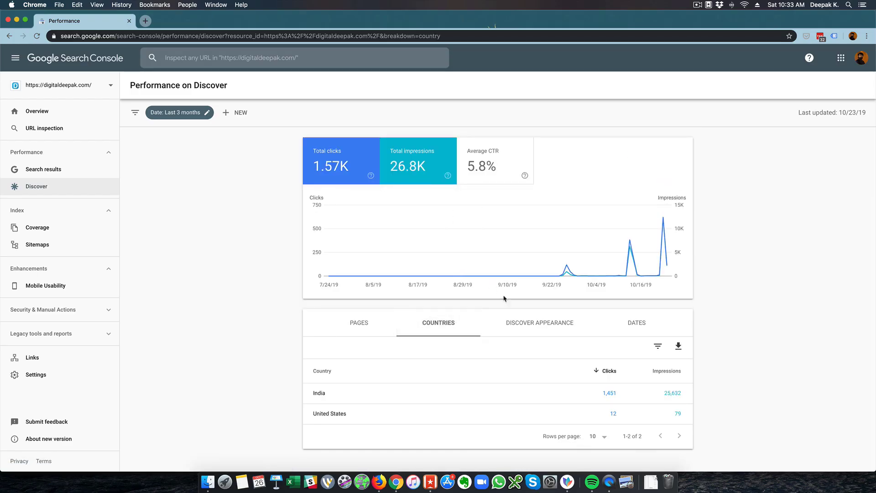
pyautogui.click(536, 323)
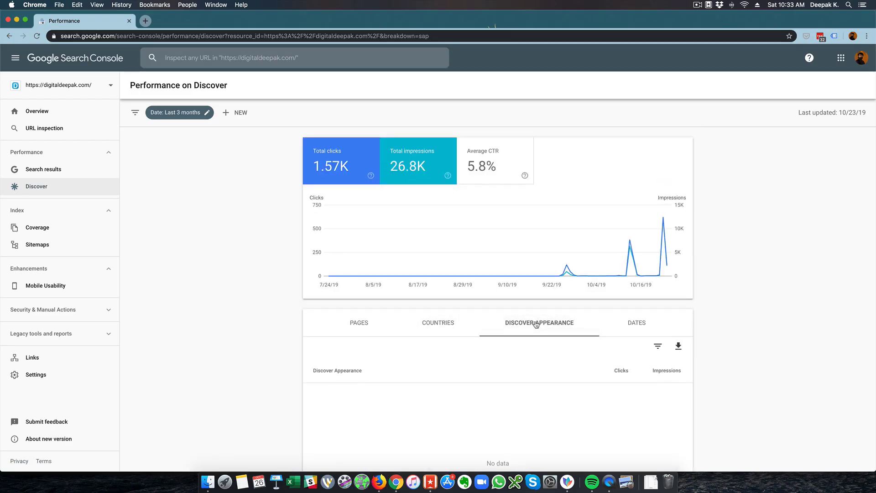
pyautogui.scroll(-1, 305, 321)
pyautogui.scroll(-2, 306, 321)
pyautogui.scroll(3, 305, 319)
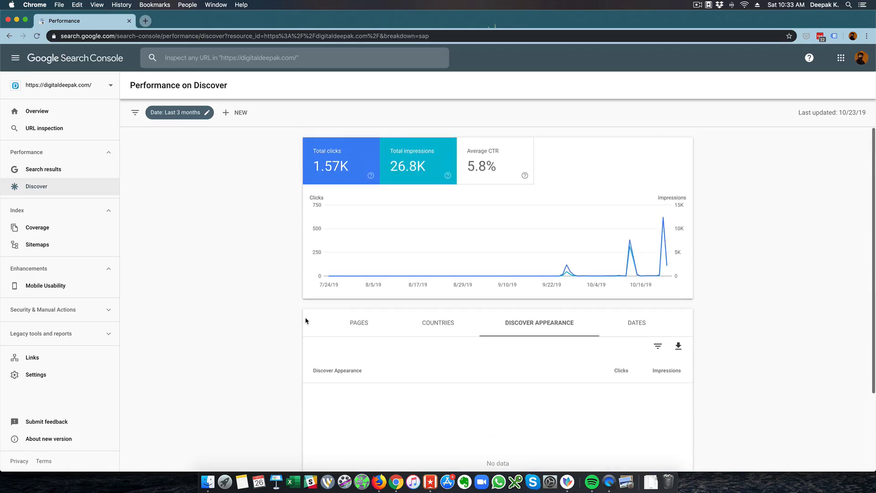
pyautogui.click(647, 313)
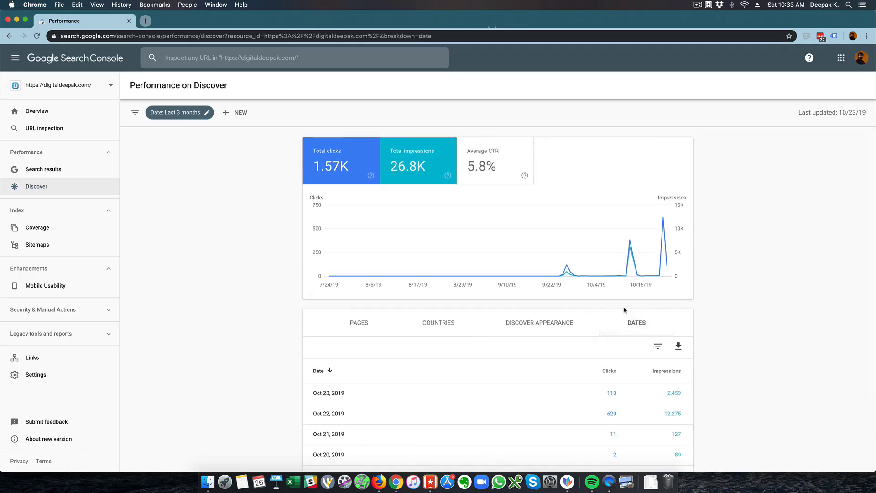
# Filter the Discover report to the why-digital-marketing-is-like-music page, check its countries, and remove the page filter.
pyautogui.click(361, 322)
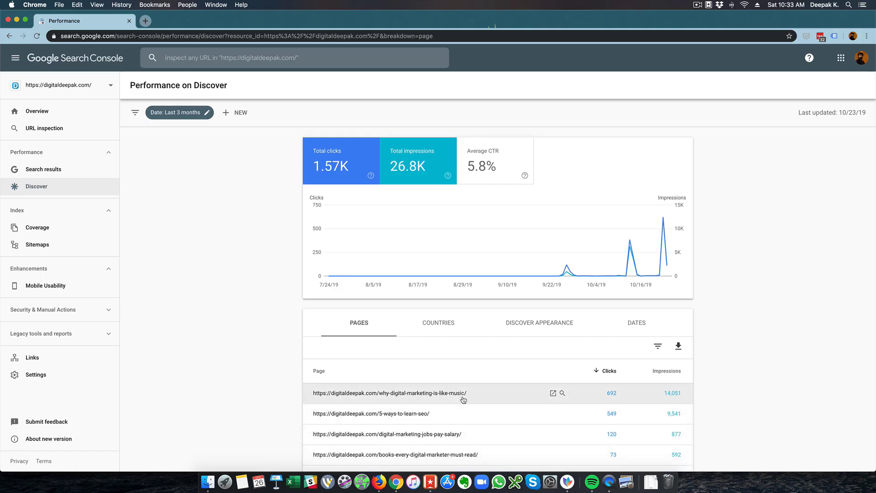
pyautogui.click(402, 399)
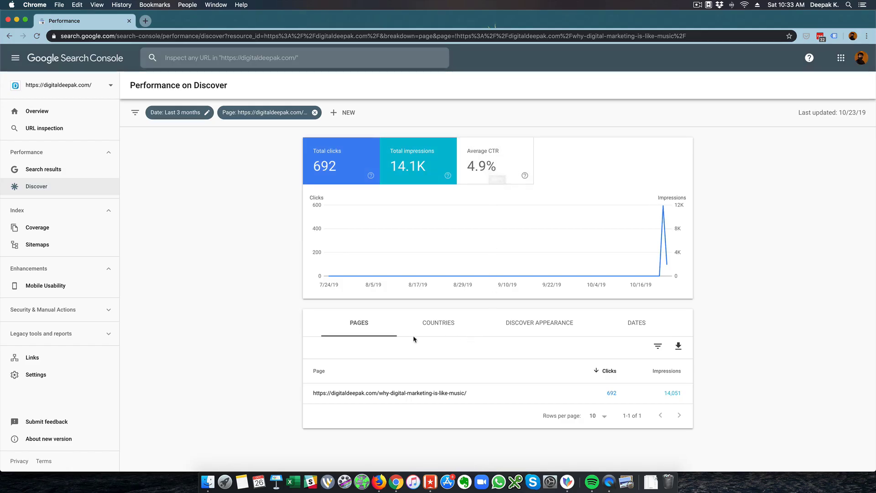
pyautogui.click(436, 329)
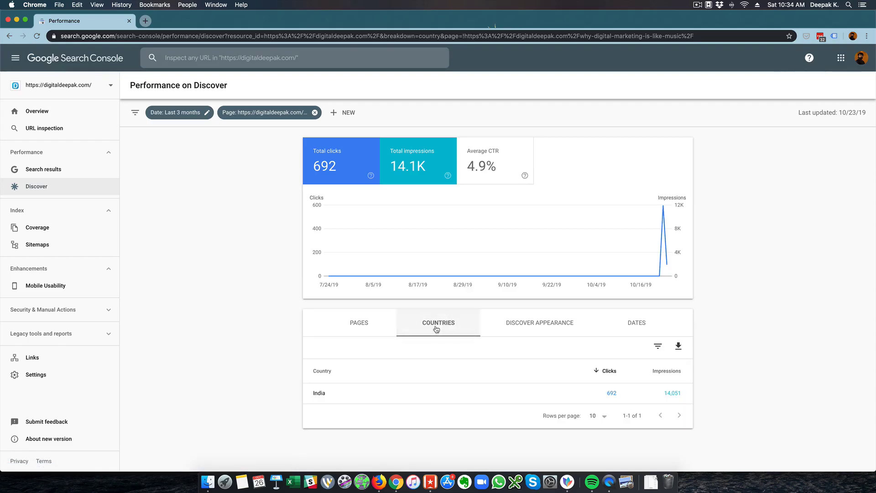
pyautogui.click(350, 325)
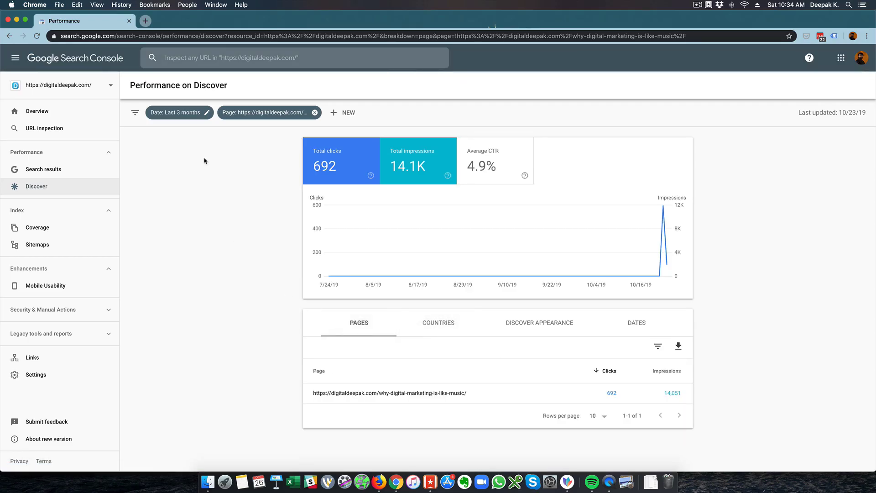
pyautogui.click(315, 113)
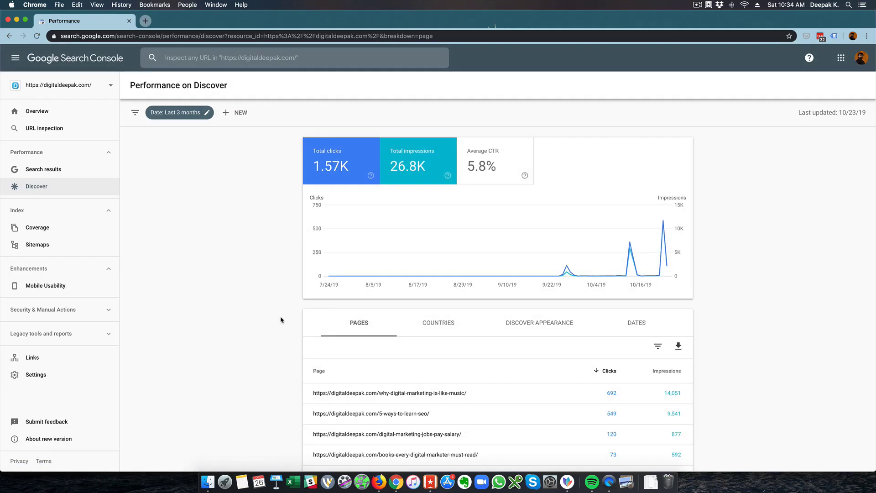
# Examine the clicks and impressions of every listed page in the Discover report along with the chart.
pyautogui.scroll(-3, 280, 318)
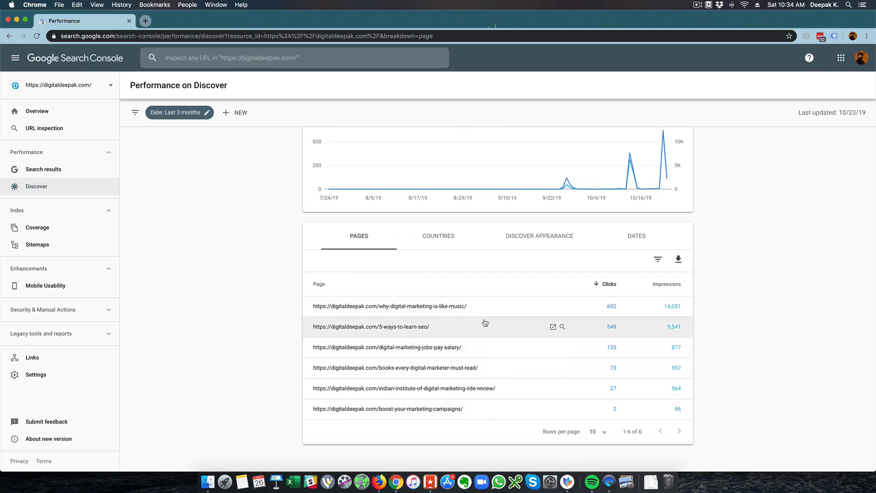
pyautogui.scroll(3, 484, 317)
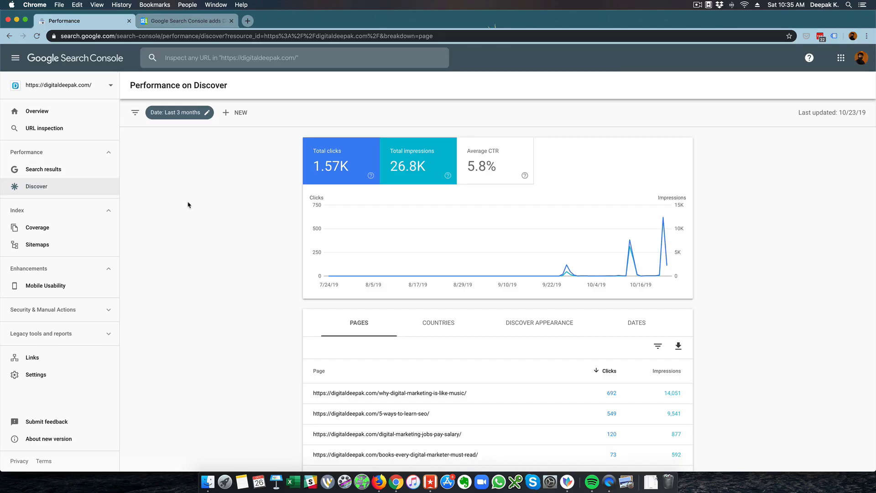
pyautogui.scroll(-3, 188, 205)
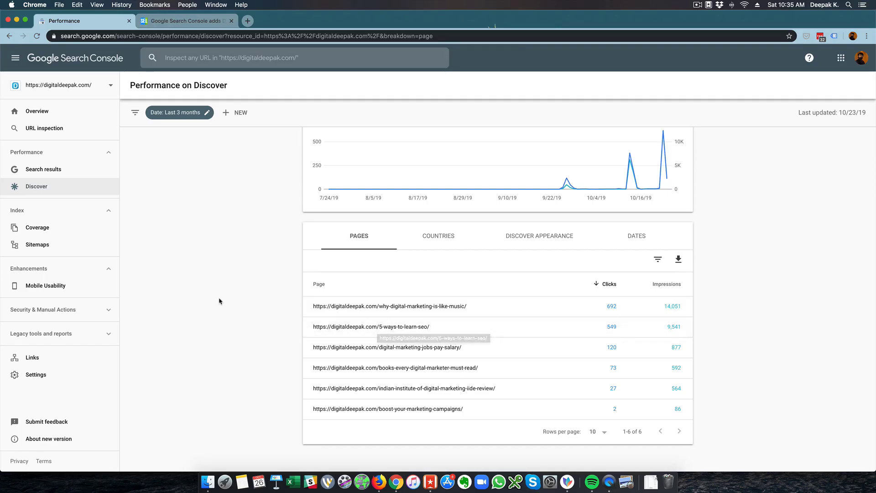
pyautogui.scroll(4, 221, 289)
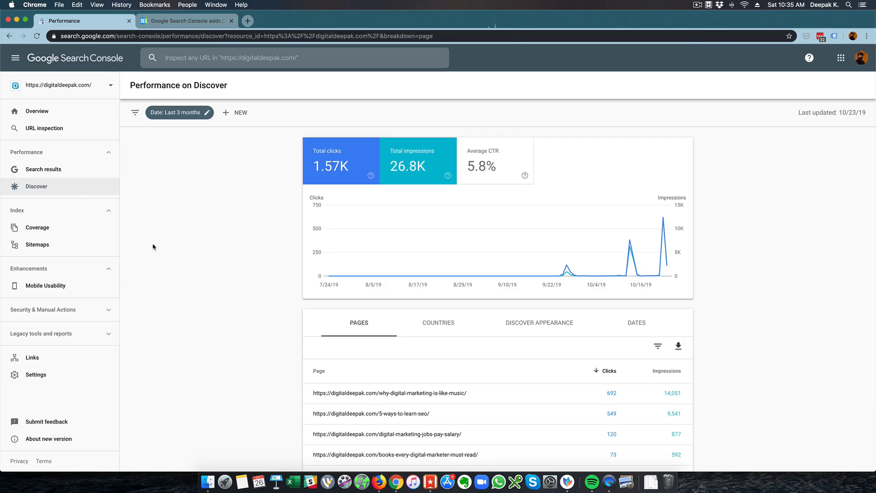
# Open the index Coverage report and show the pages valid with warnings alongside the errors.
pyautogui.click(101, 232)
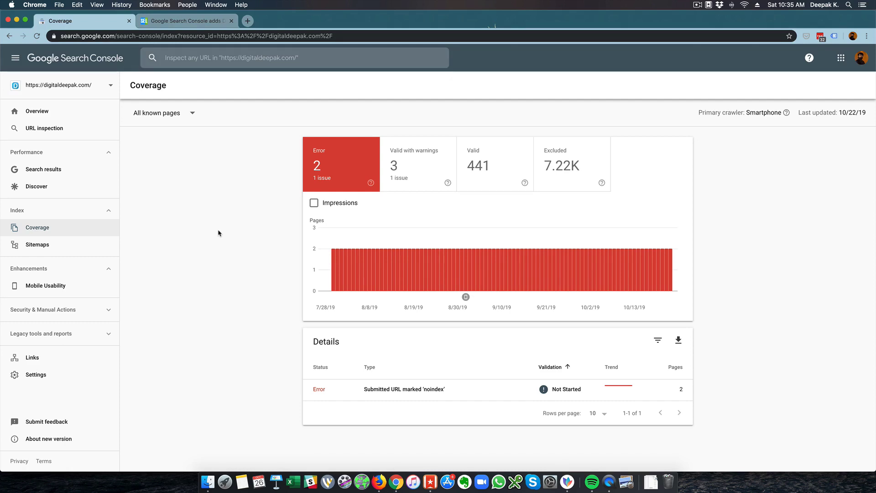
pyautogui.click(410, 172)
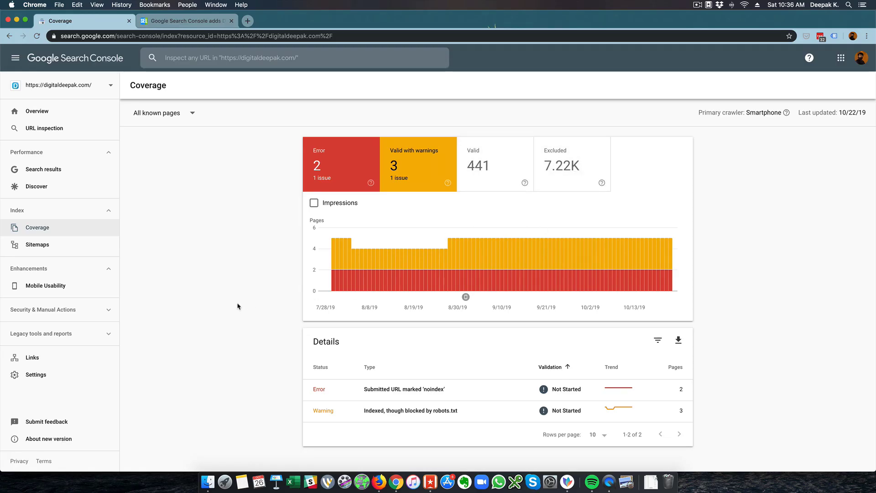
pyautogui.scroll(-1, 238, 306)
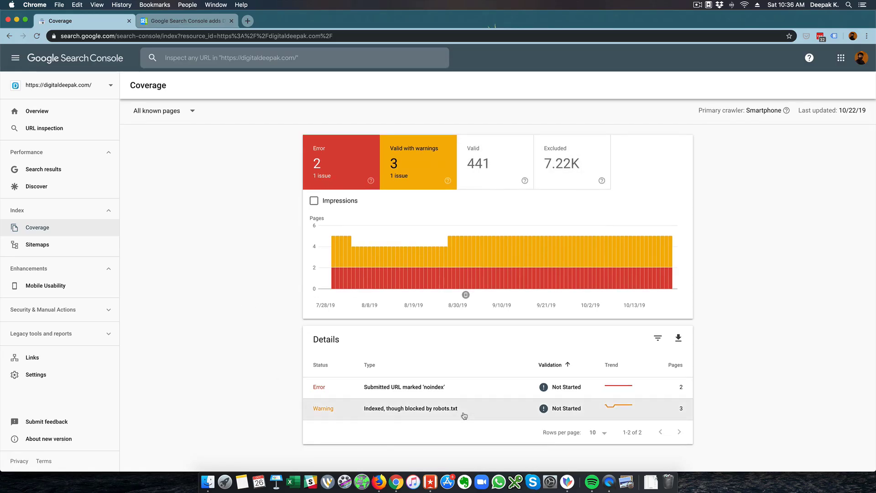
# Show only the valid pages in the Coverage report, temporarily including the excluded pages to review their reasons.
pyautogui.click(504, 189)
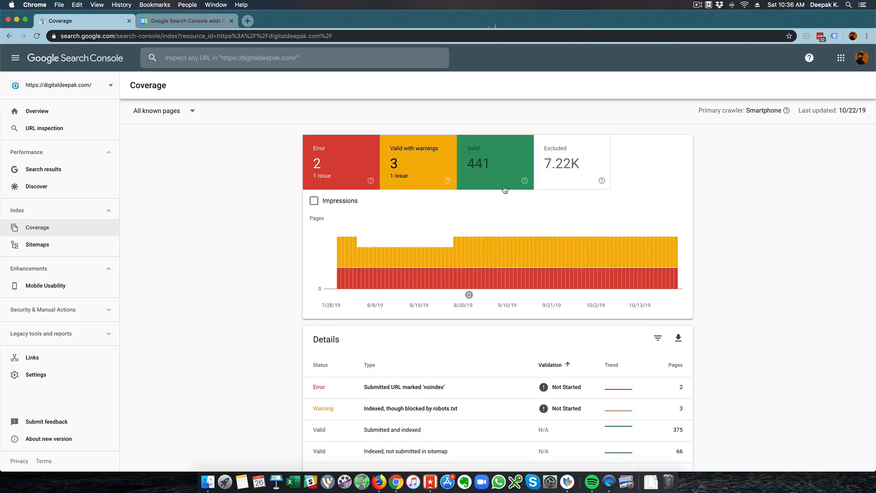
pyautogui.click(418, 180)
pyautogui.click(334, 182)
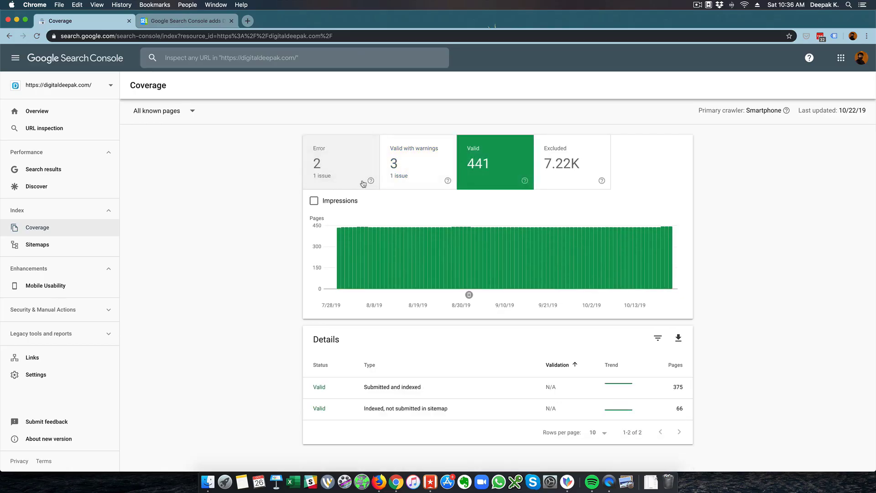
pyautogui.click(570, 178)
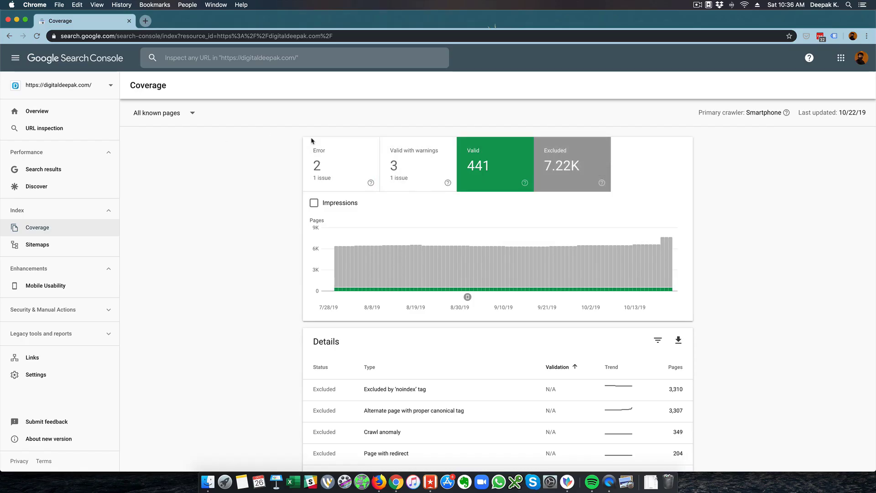
pyautogui.click(553, 167)
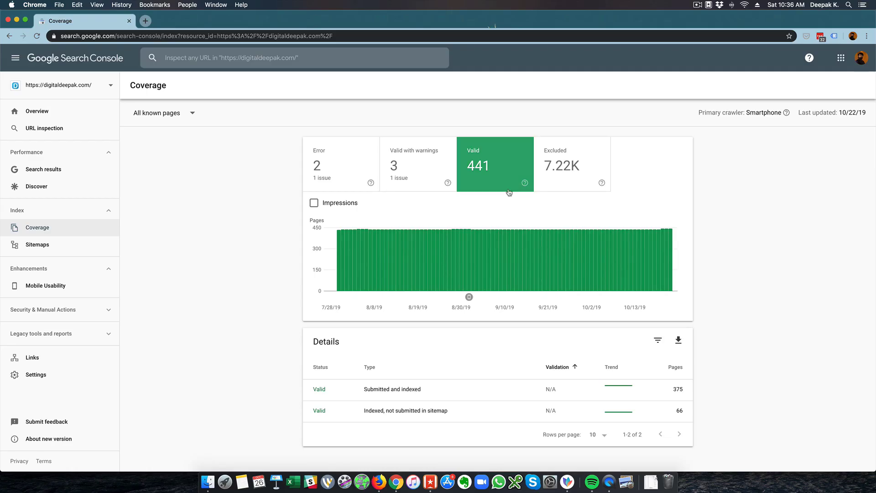
# Open the Sitemaps report and examine the individual sitemaps read under /sitemap.xml.
pyautogui.click(44, 244)
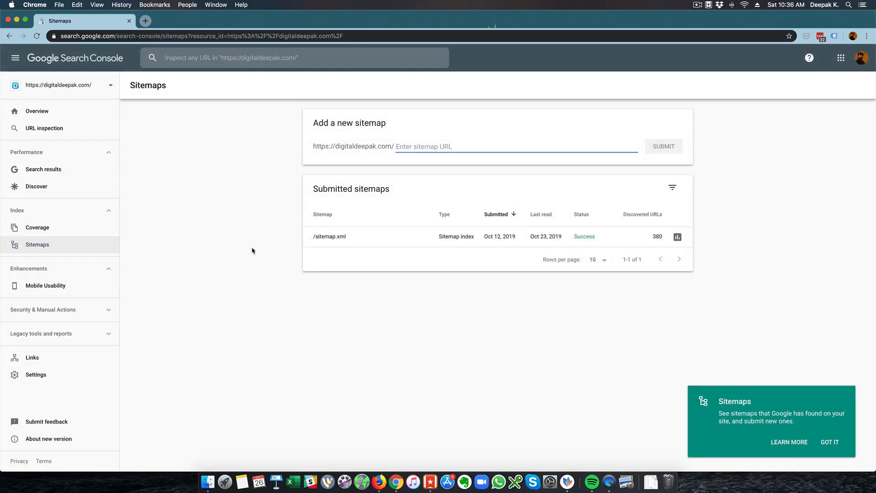
pyautogui.click(370, 237)
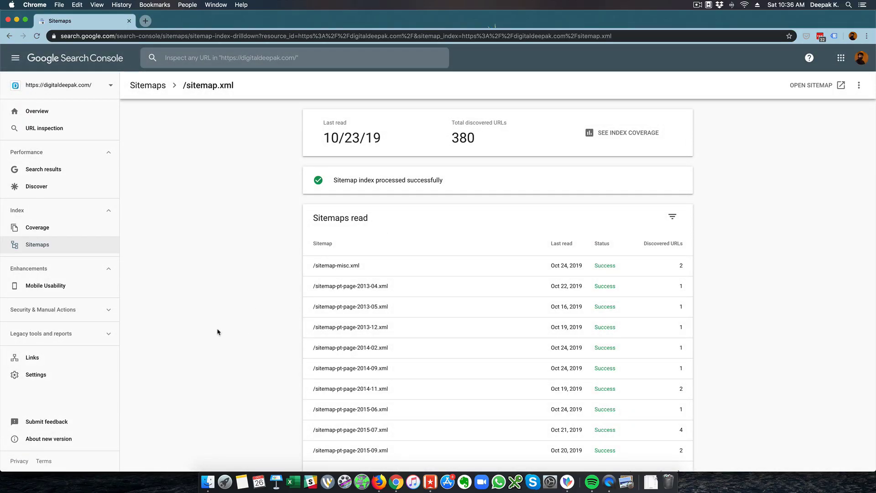
pyautogui.scroll(-2, 218, 332)
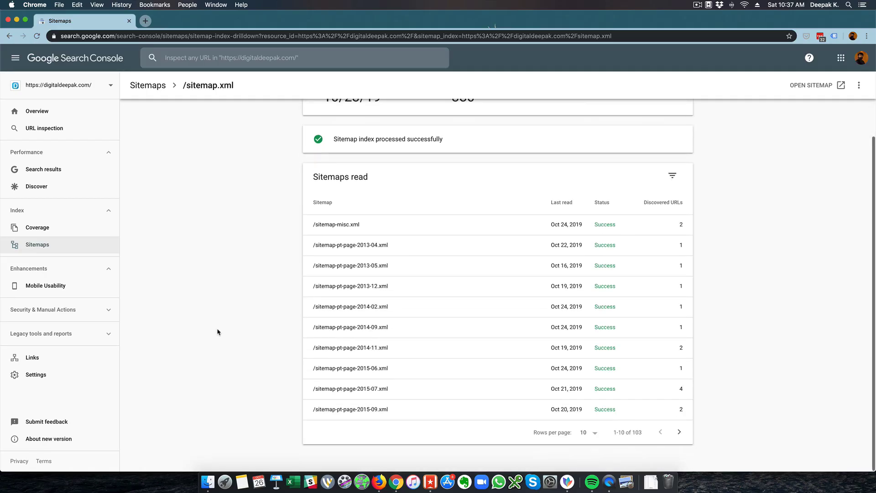
pyautogui.scroll(2, 218, 329)
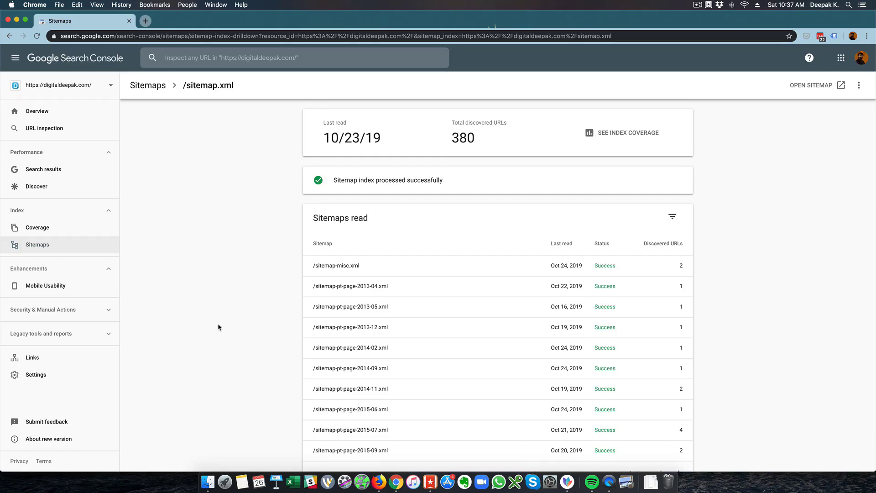
# Check the Mobile Usability report and examine the linked pages, linking sites and linking text in the Links report.
pyautogui.click(54, 289)
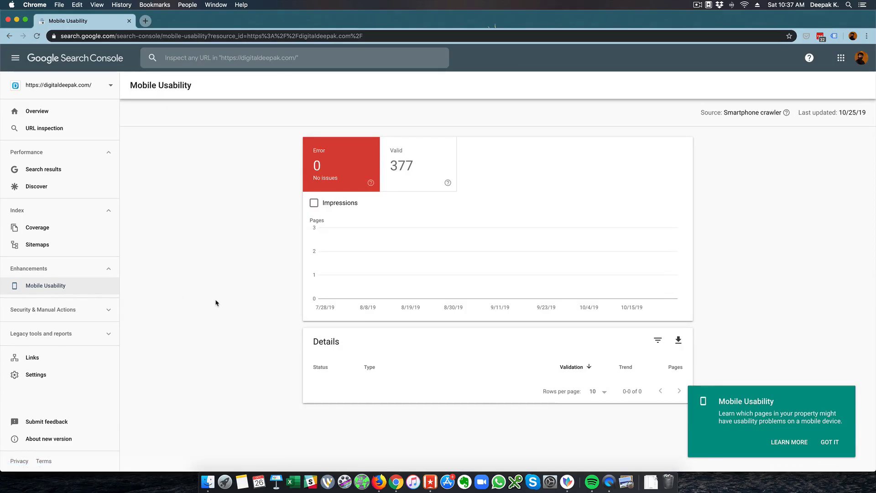
pyautogui.click(71, 356)
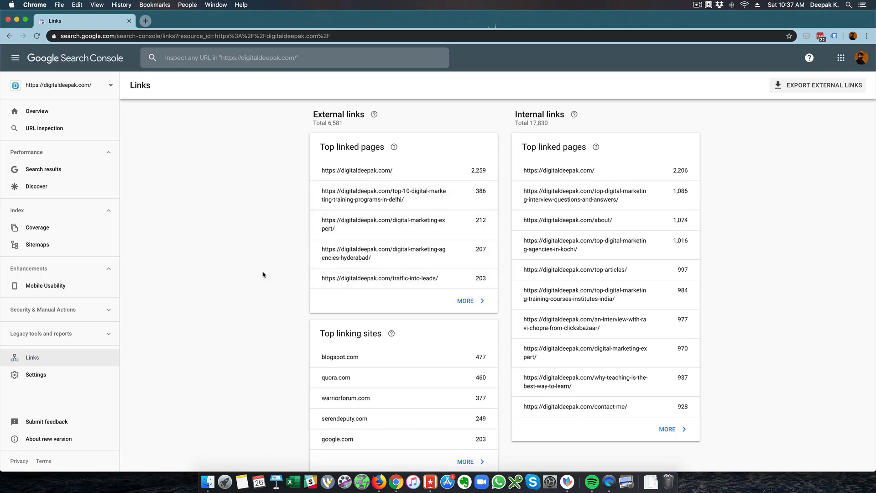
pyautogui.scroll(-5, 263, 274)
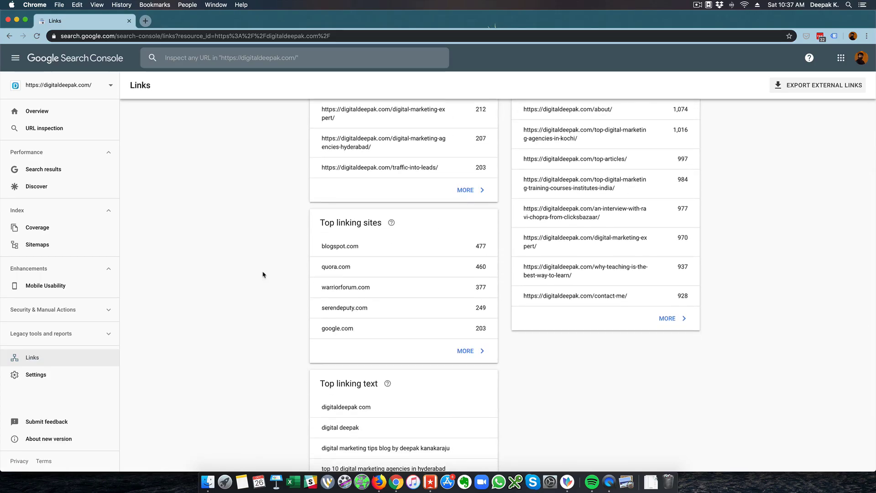
pyautogui.scroll(-4, 263, 274)
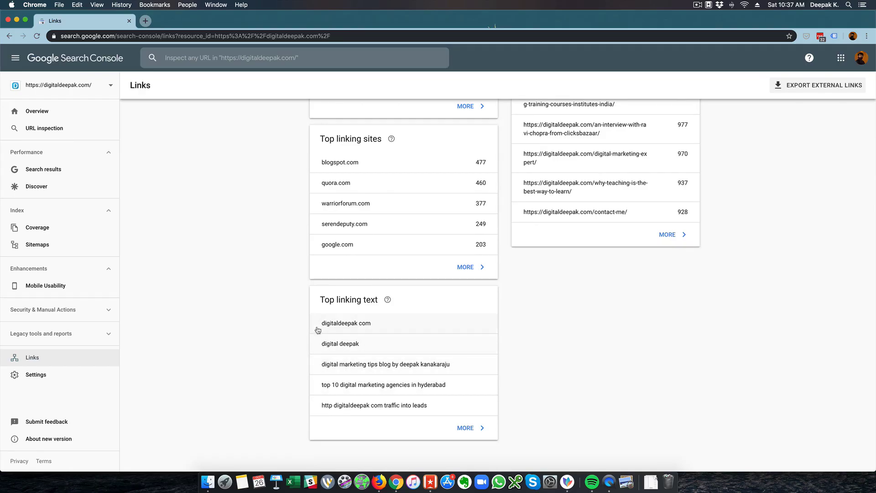
pyautogui.scroll(8, 278, 279)
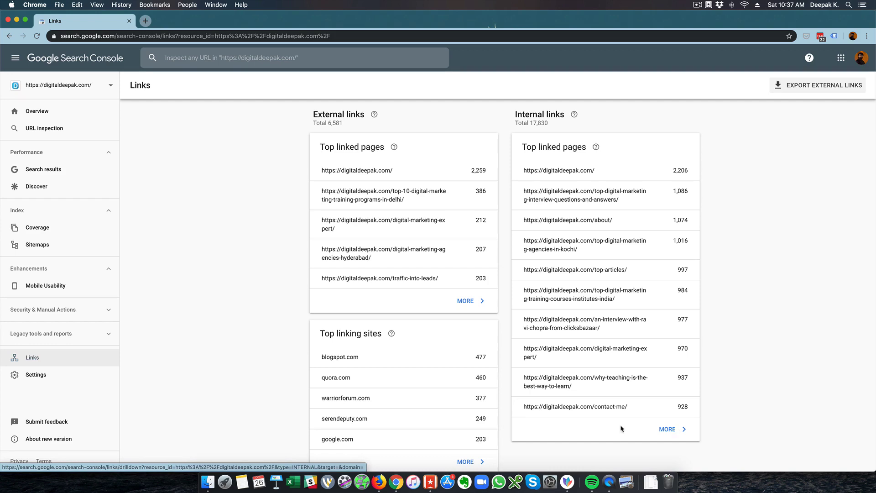
# Open the full list of top externally linked pages and examine each page's incoming links and linking sites.
pyautogui.click(466, 301)
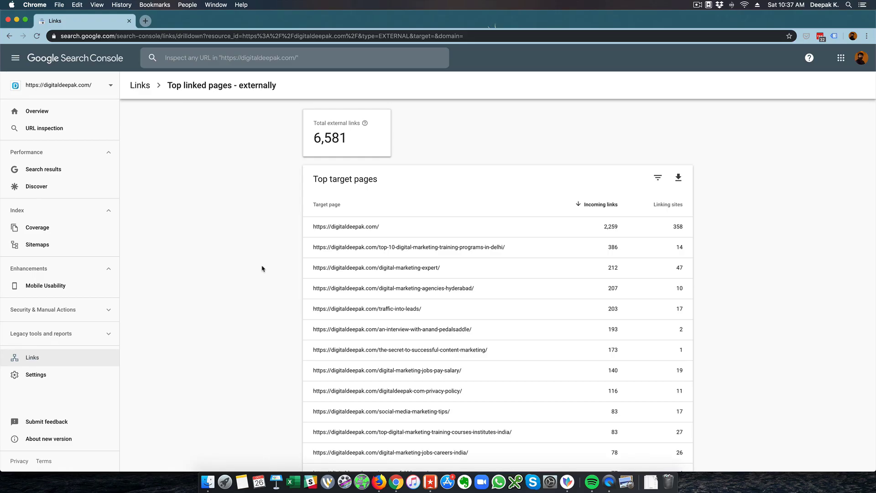
pyautogui.scroll(-8, 263, 268)
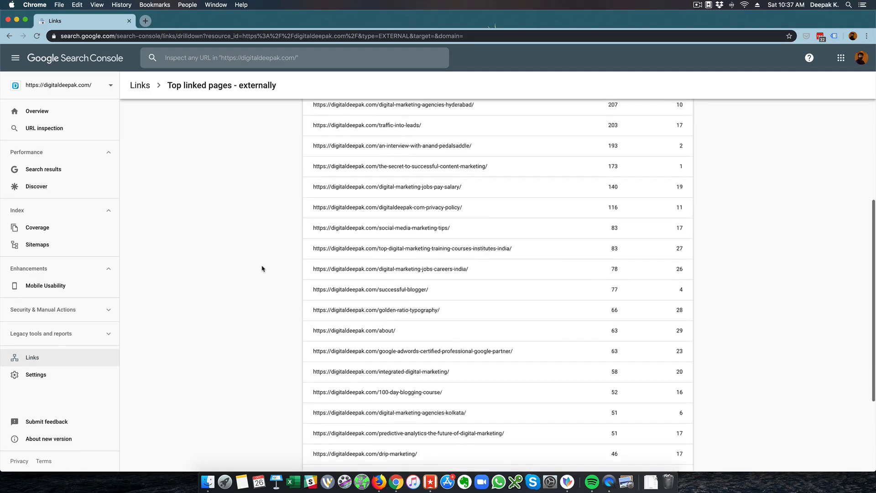
pyautogui.scroll(8, 262, 269)
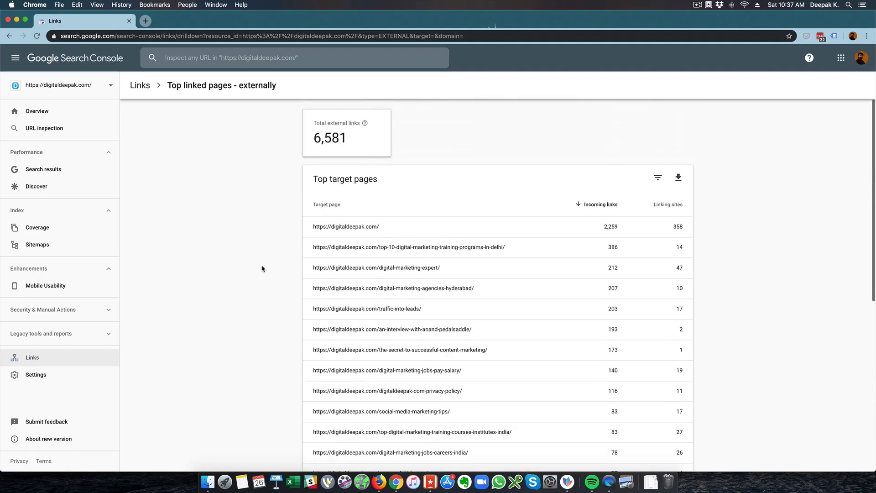
# Review the property settings for digitaldeepak.com and return to the property's Overview.
pyautogui.click(76, 371)
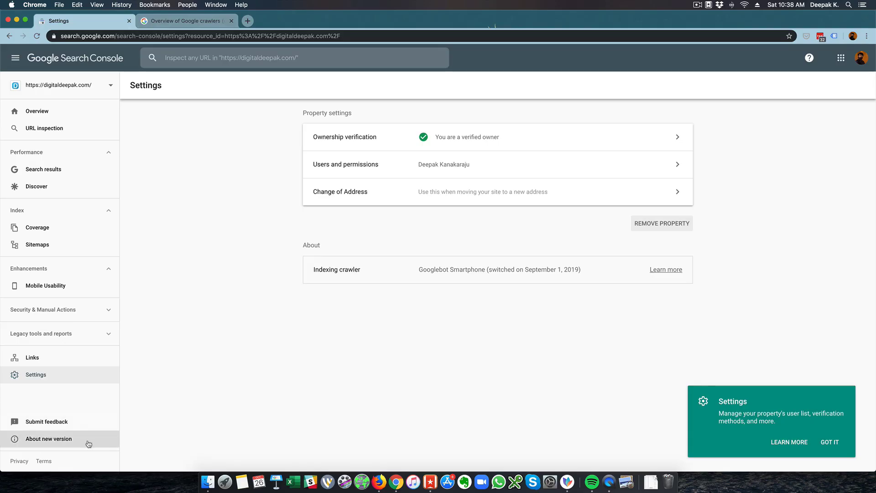
pyautogui.click(66, 116)
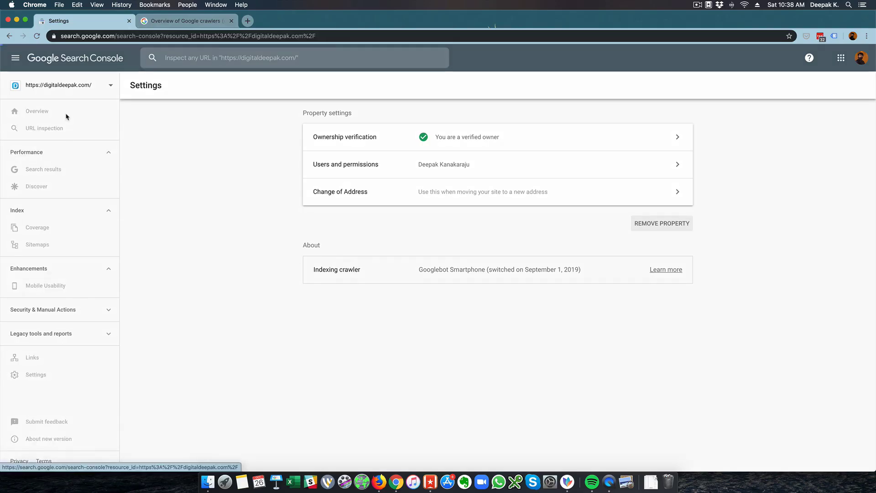